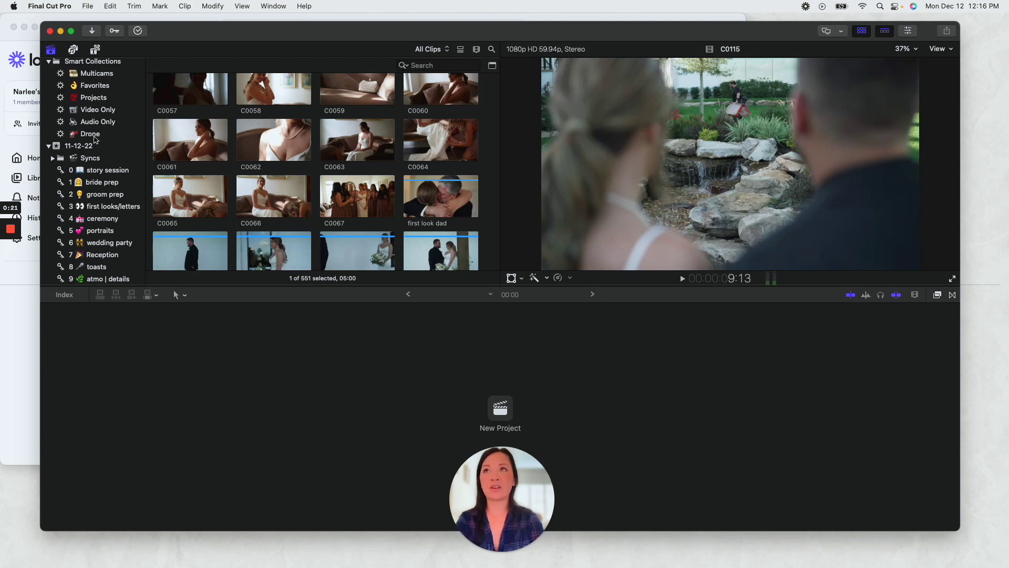
Step: Collapse the Smart Collections group in the Libraries sidebar
left_click(49, 64)
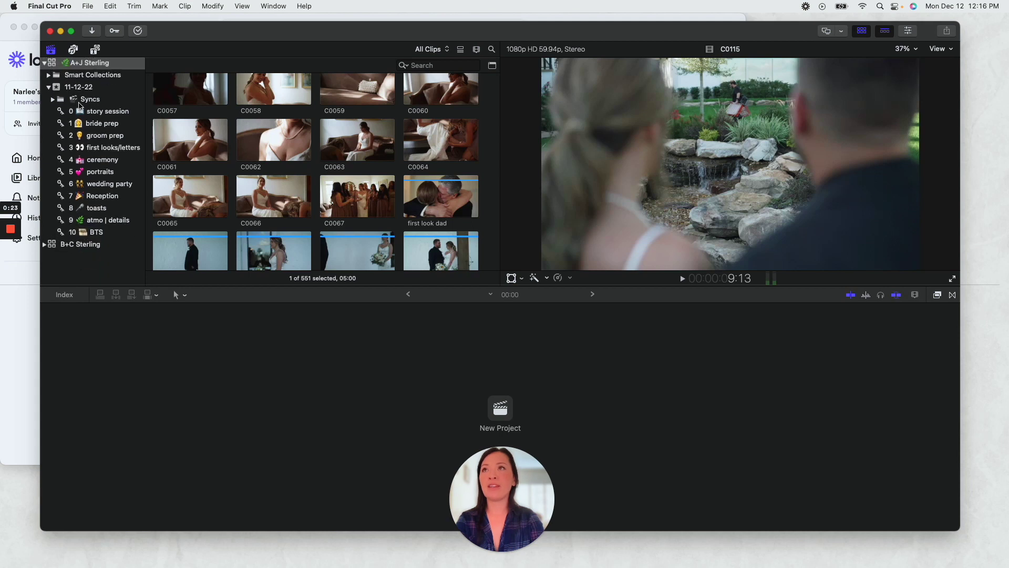
Step: In Finder, browse the Tascam_Groom and Zoom_DJBoard audio folders, then open 1. Footage
left_click(53, 100)
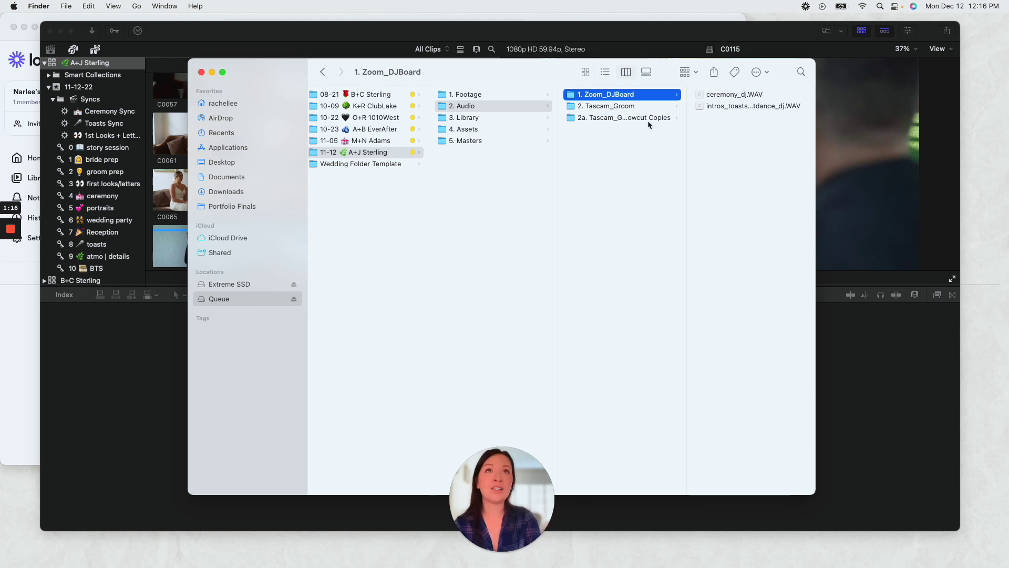
left_click(618, 107)
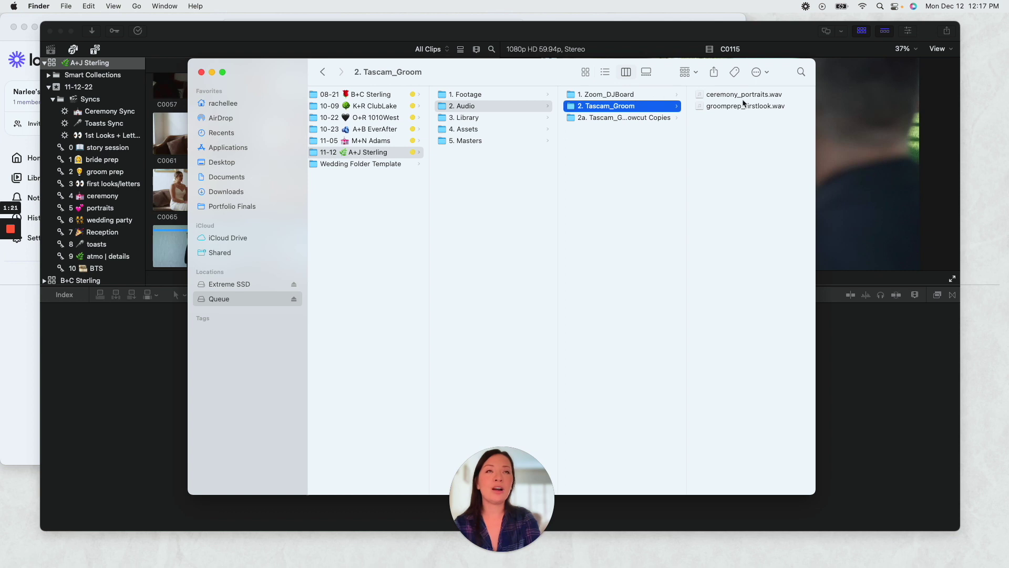
left_click(641, 119)
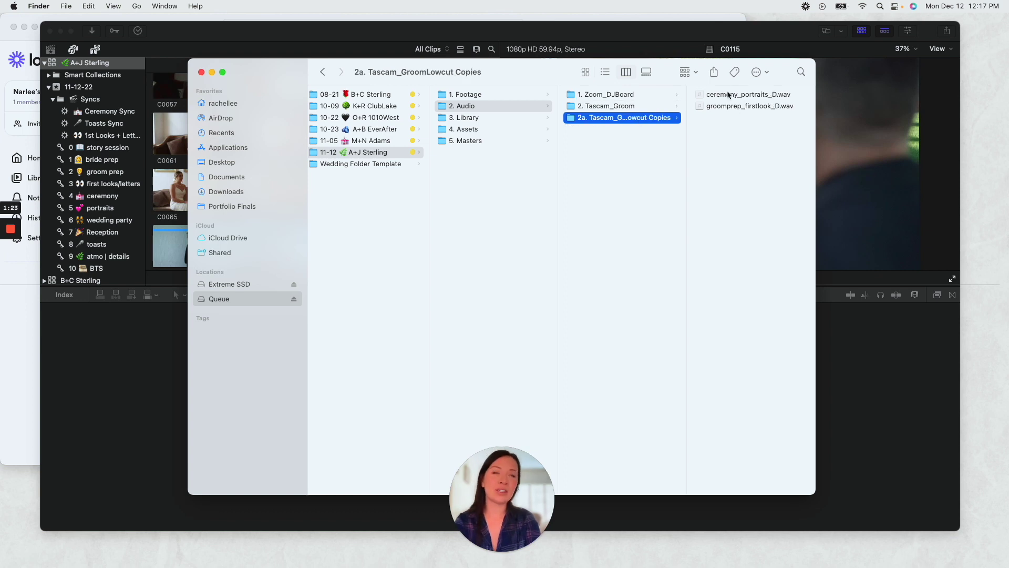
left_click(602, 95)
left_click(478, 96)
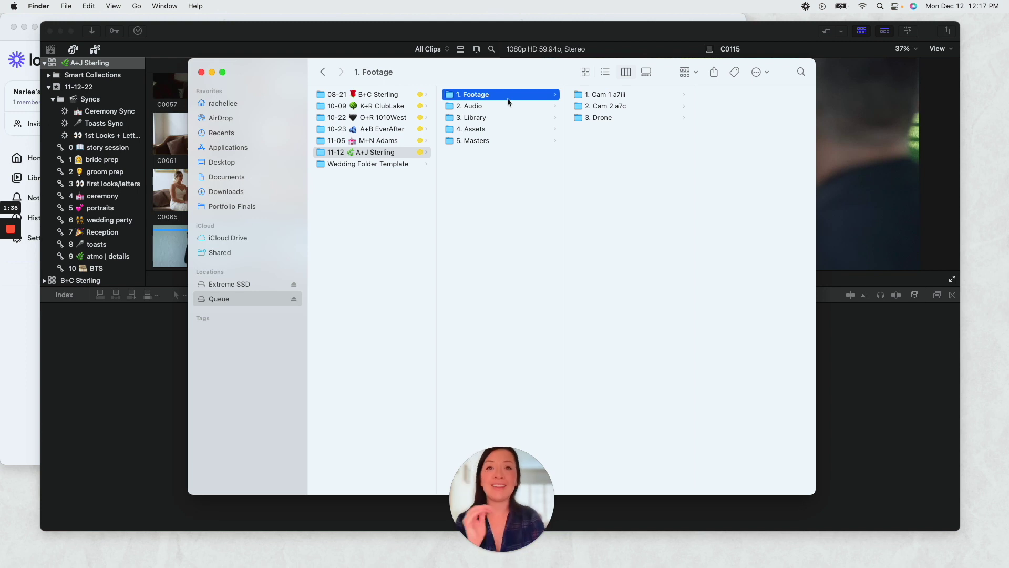
left_click(148, 70)
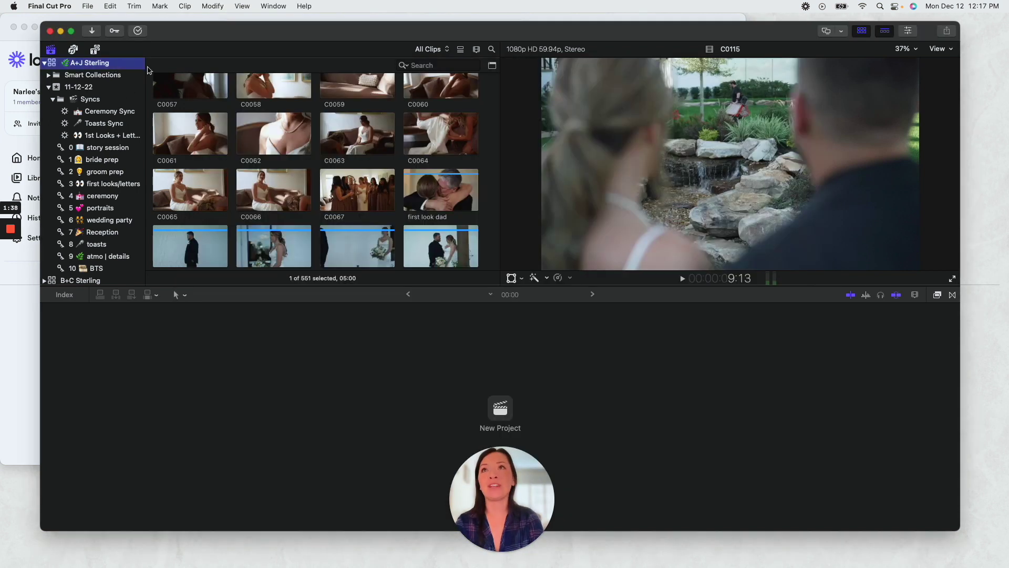
left_click(407, 135)
key("super+i")
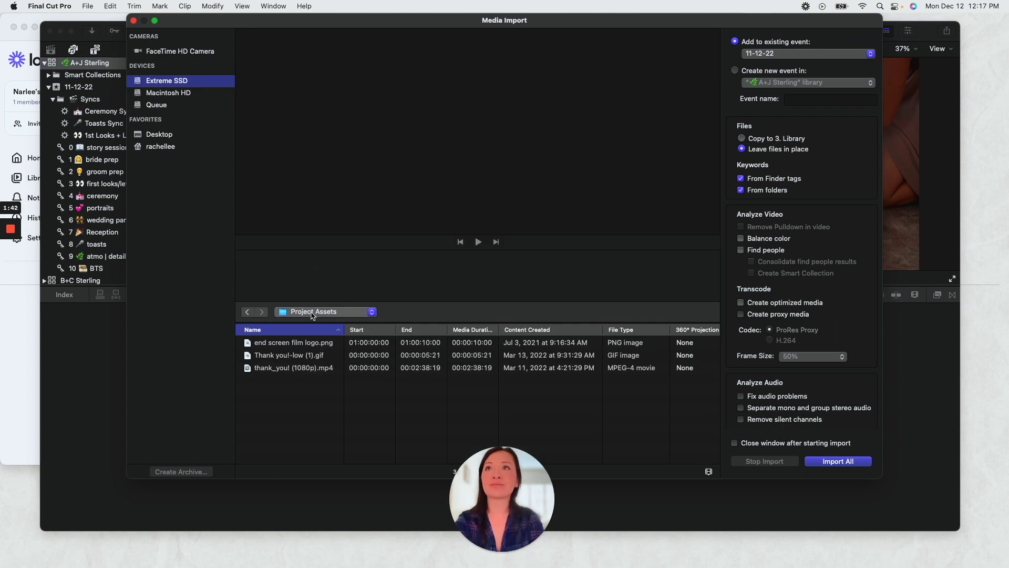
left_click(179, 107)
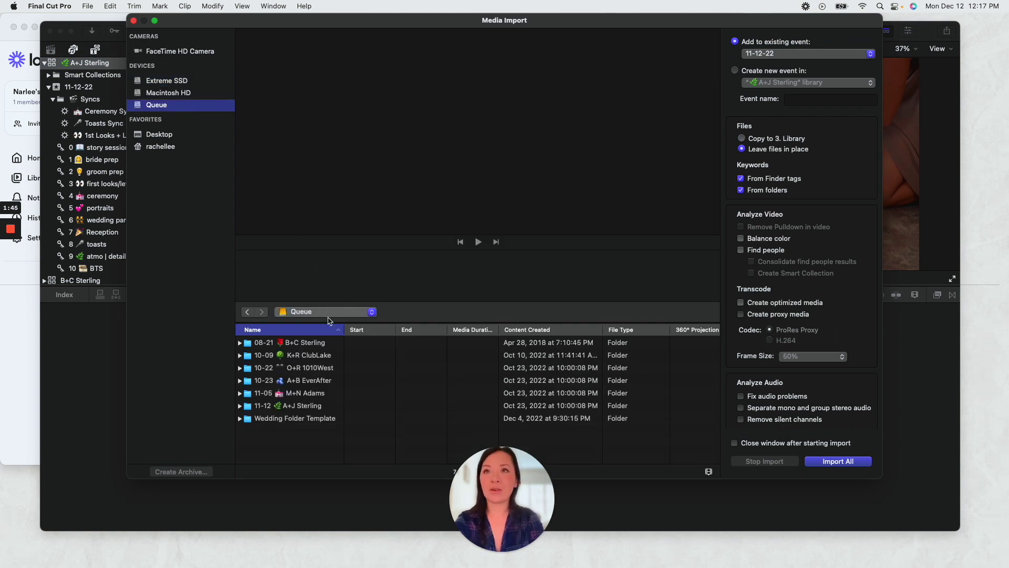
left_click(315, 408)
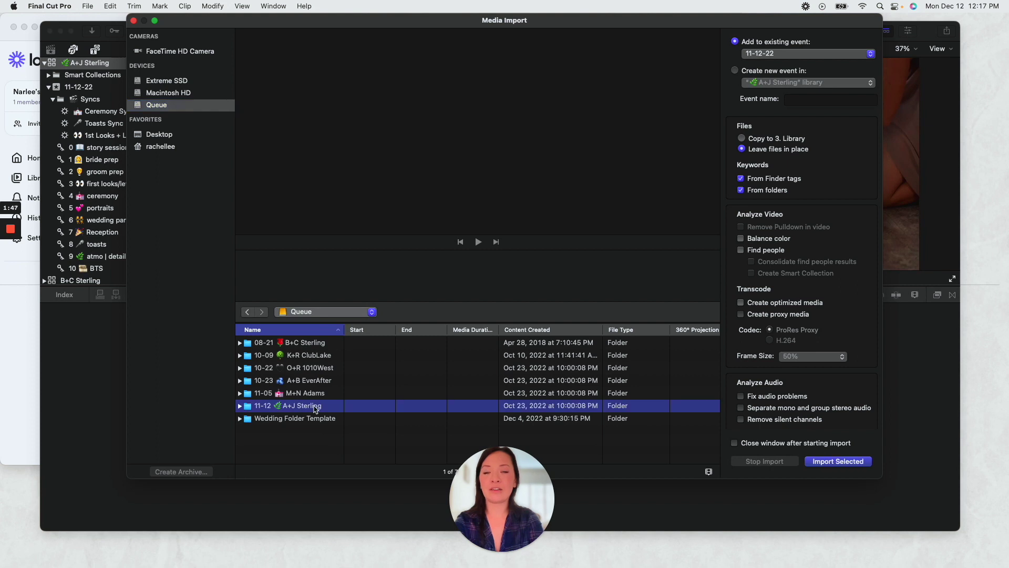
double_click(316, 407)
left_click(285, 344)
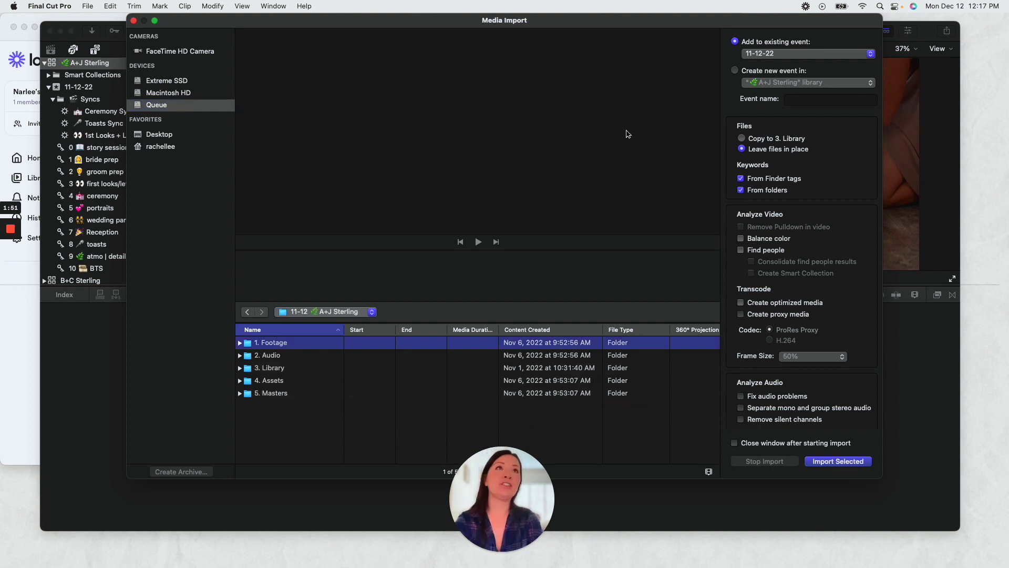
left_click(240, 343)
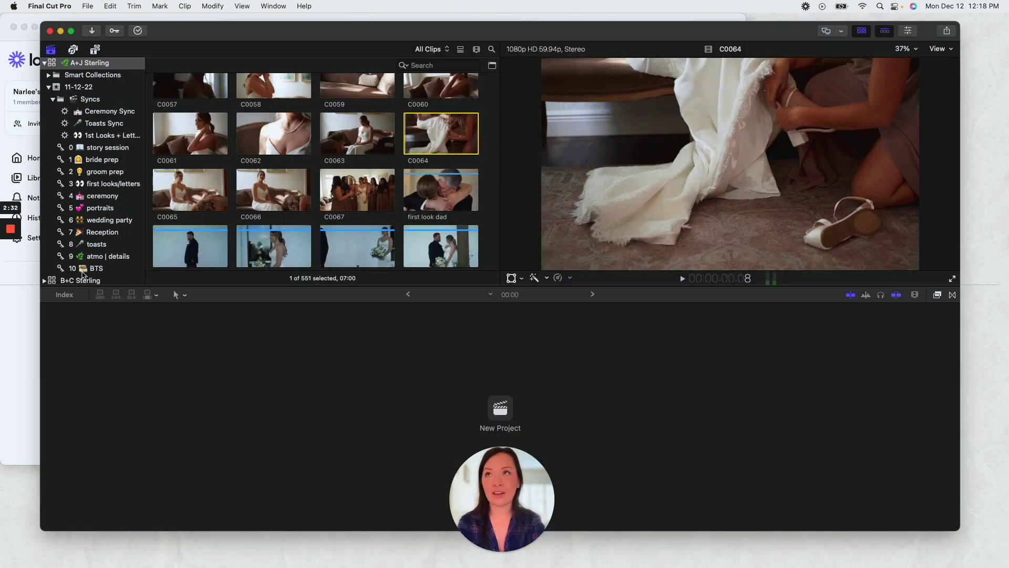
Step: Preview the bride prep and BTS clips and inspect clip C0123's camera name
left_click(93, 161)
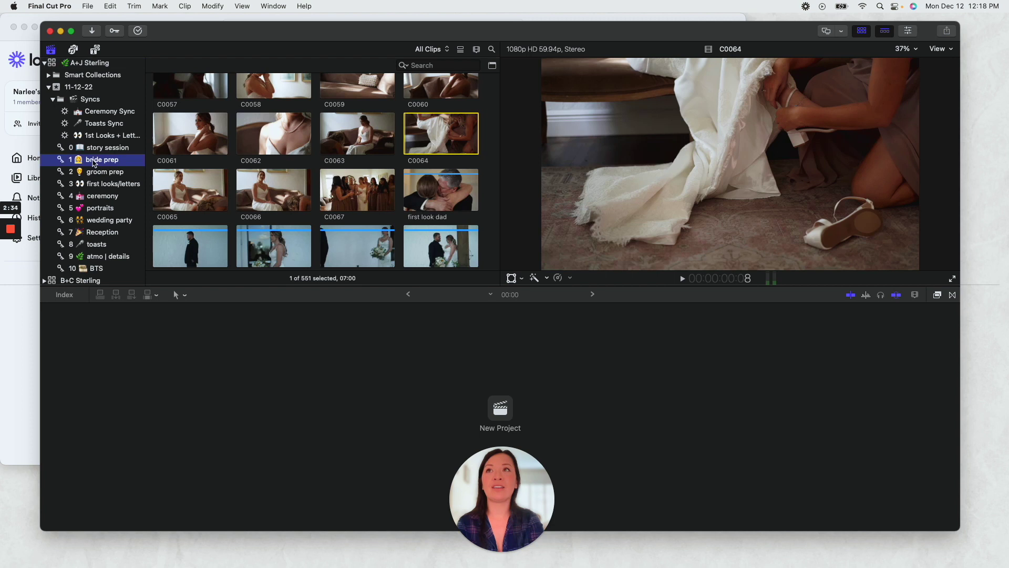
left_click(93, 267)
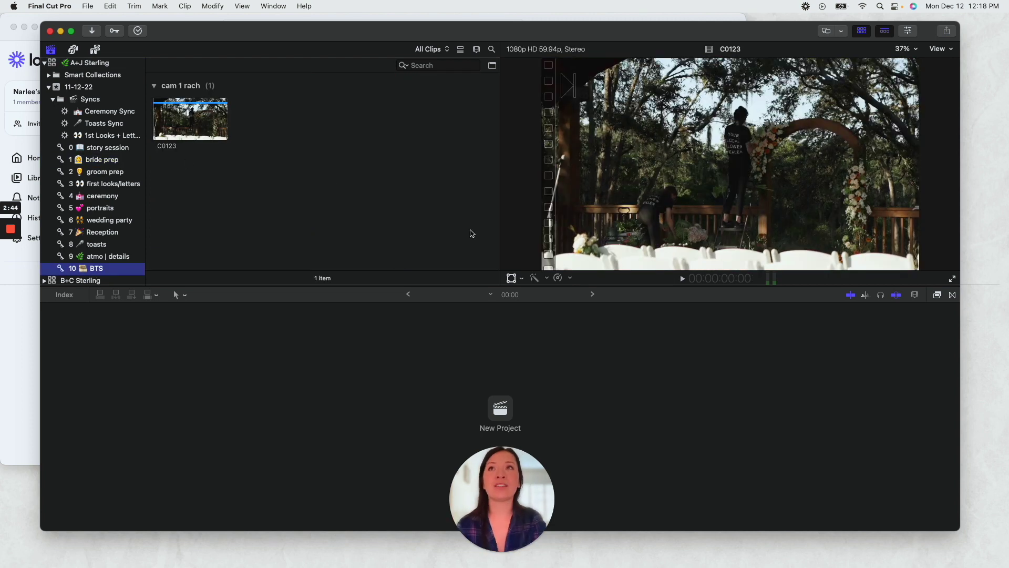
left_click(215, 126)
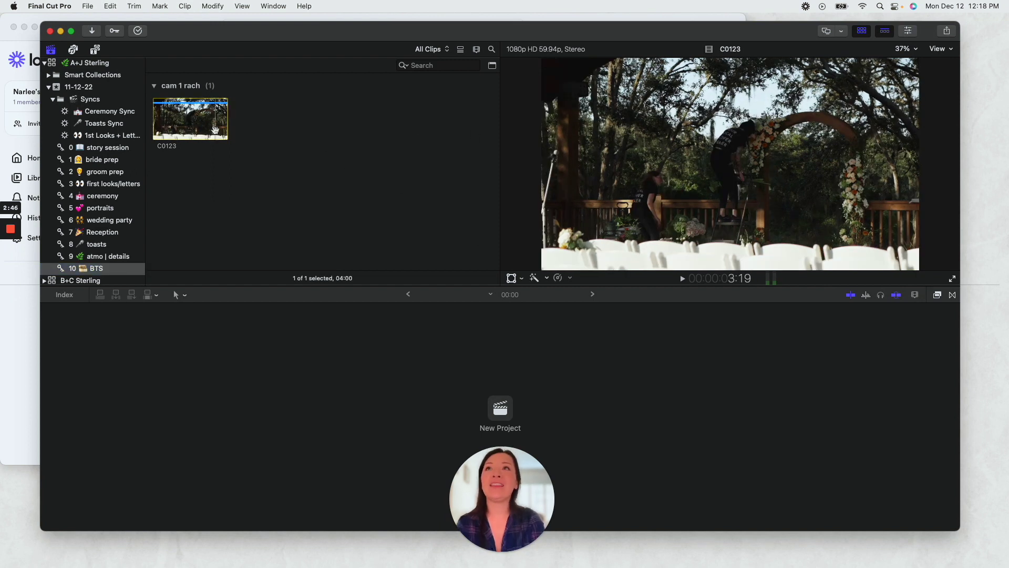
key("super+4")
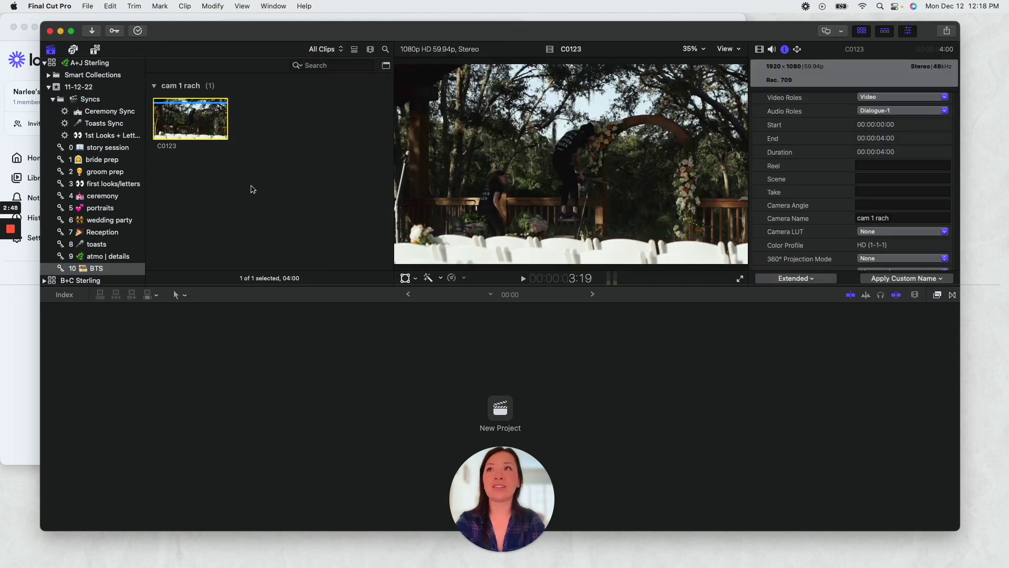
left_click(105, 125)
Step: Select all clips in the Video Only smart collection and edit their Camera Name
left_click(49, 74)
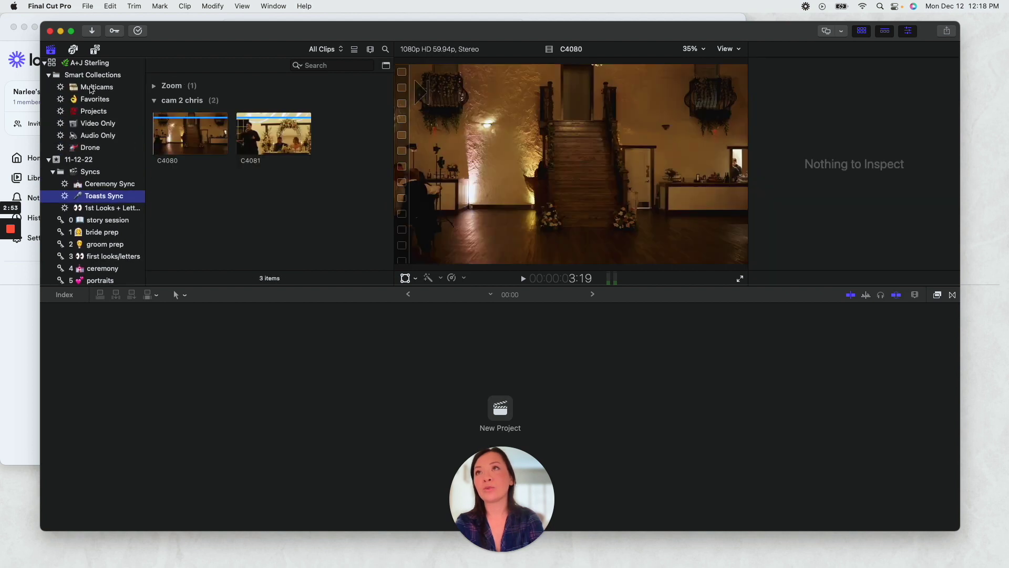
left_click(98, 123)
left_click(365, 126)
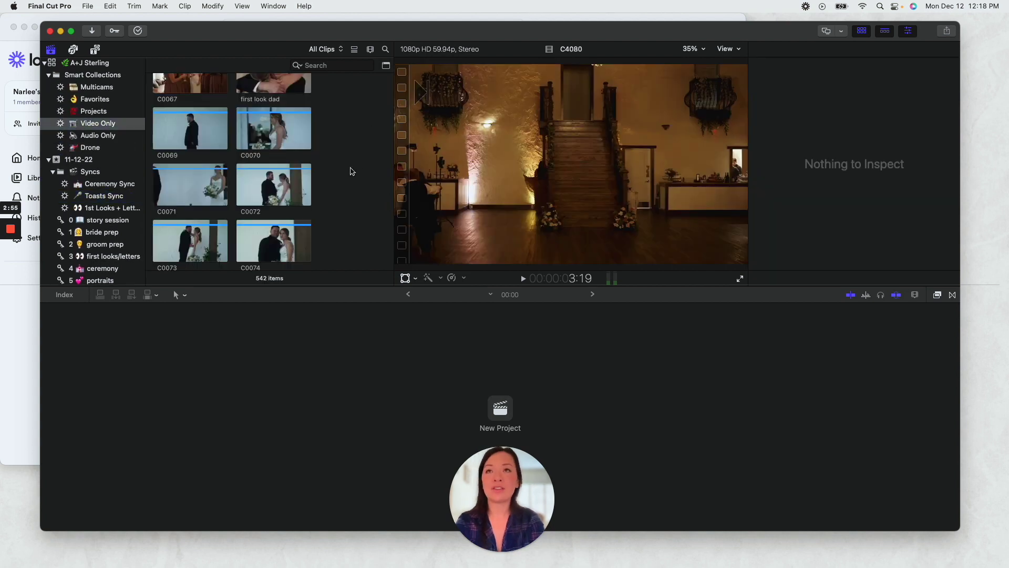
key("super+a")
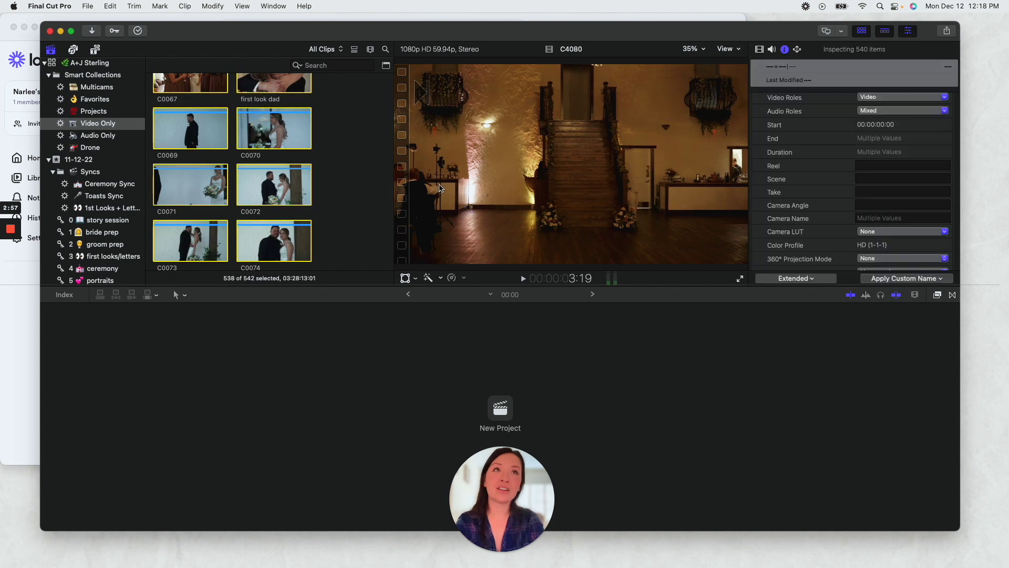
scroll(870, 188, "down", 2)
left_click(902, 200)
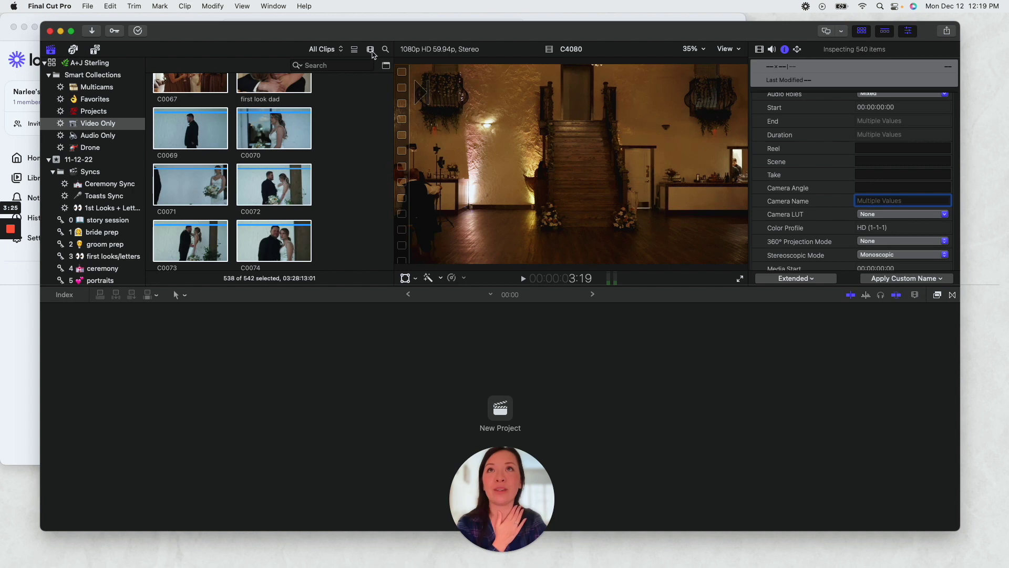
Step: Set the browser's Clip Appearance to group clips by camera name
left_click(371, 50)
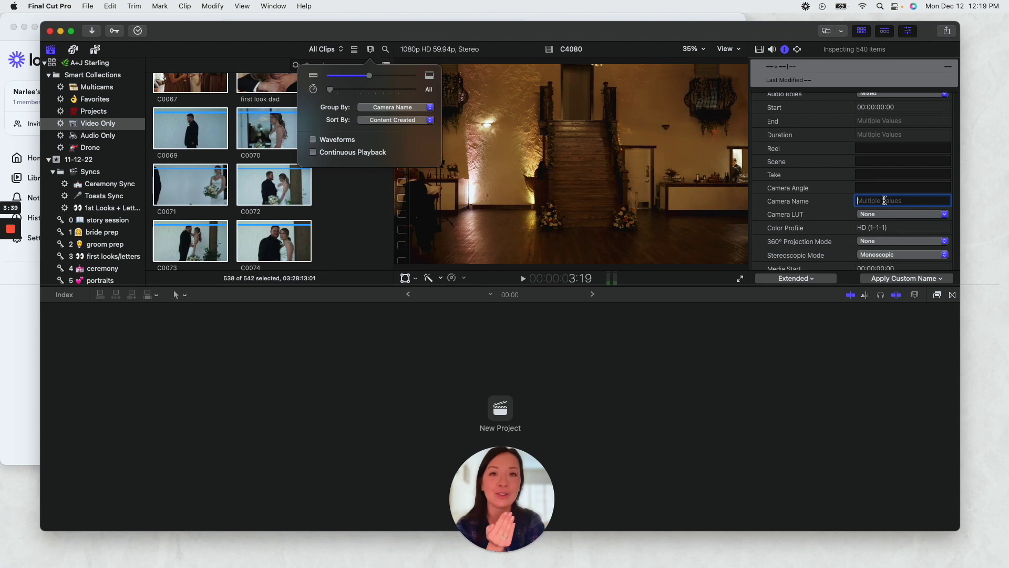
left_click(371, 50)
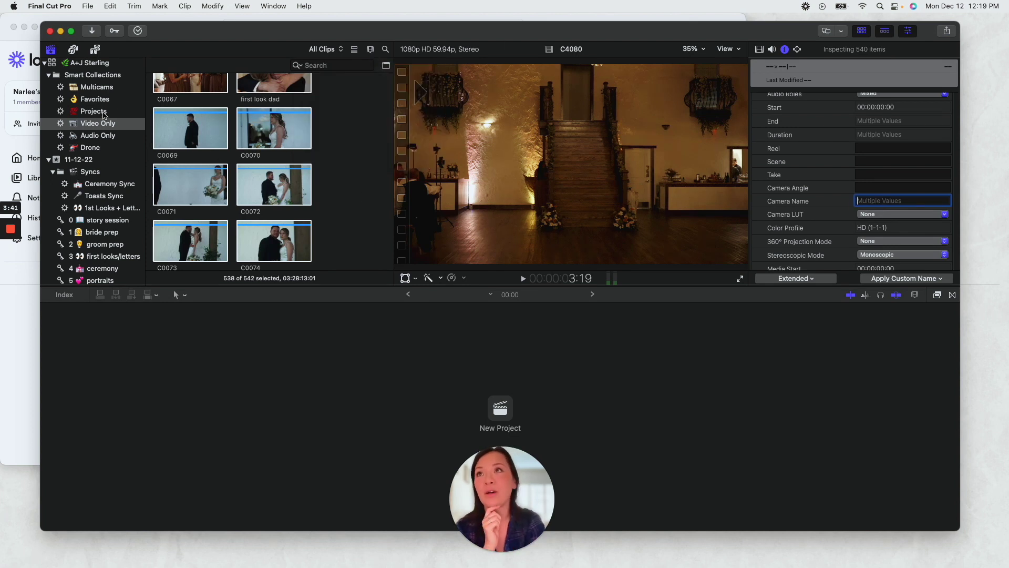
scroll(107, 160, "down", 2)
scroll(110, 195, "down", 5)
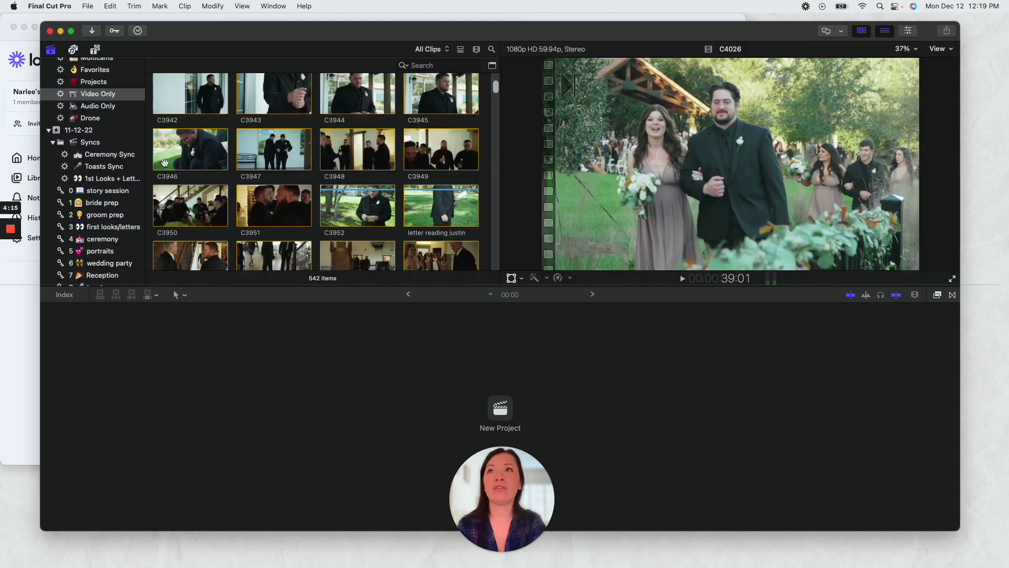
Step: Tag the letter-reading clip C3952 with the first looks/letters keyword
left_click(263, 197)
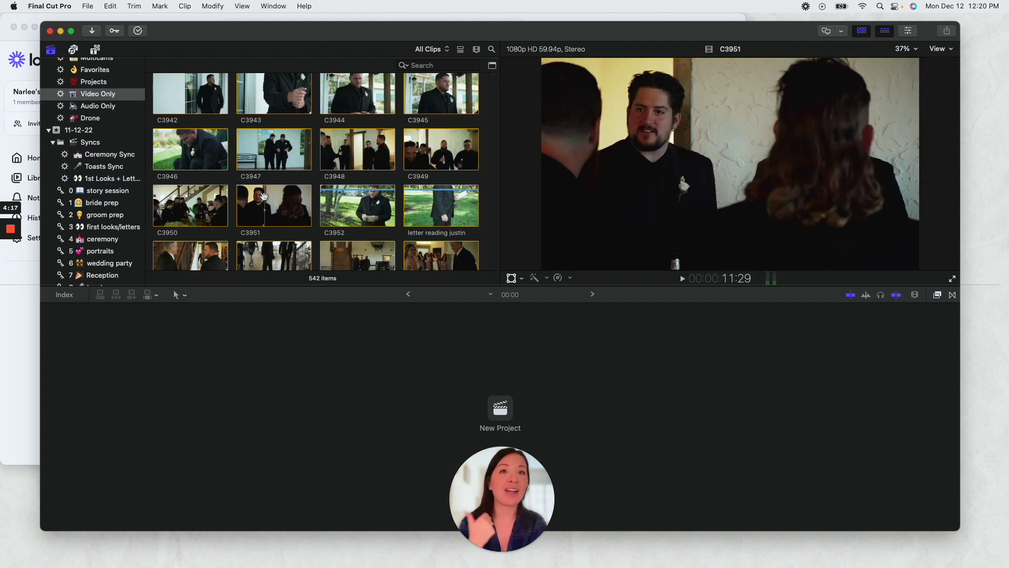
left_click(350, 206)
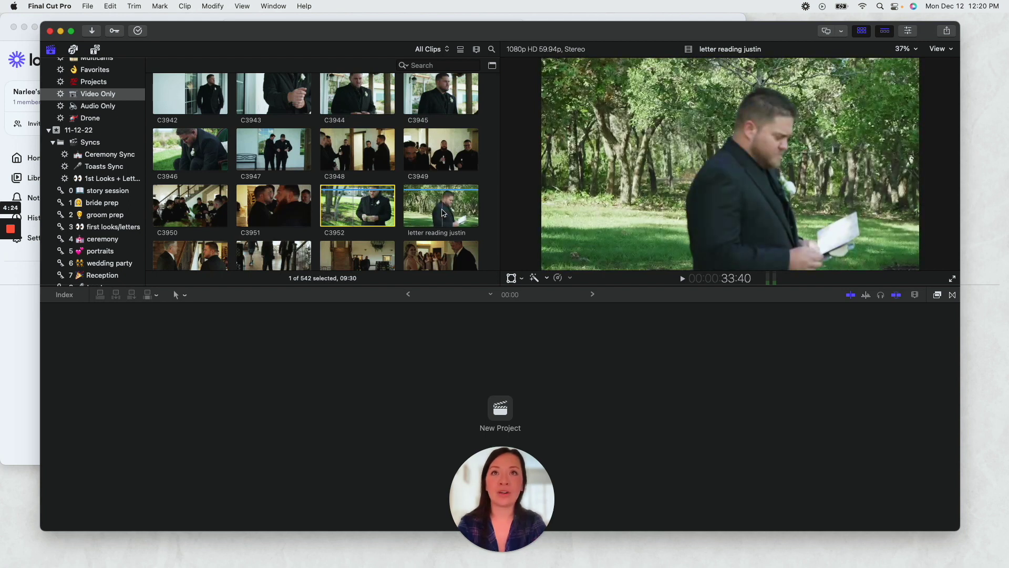
scroll(443, 212, "down", 3)
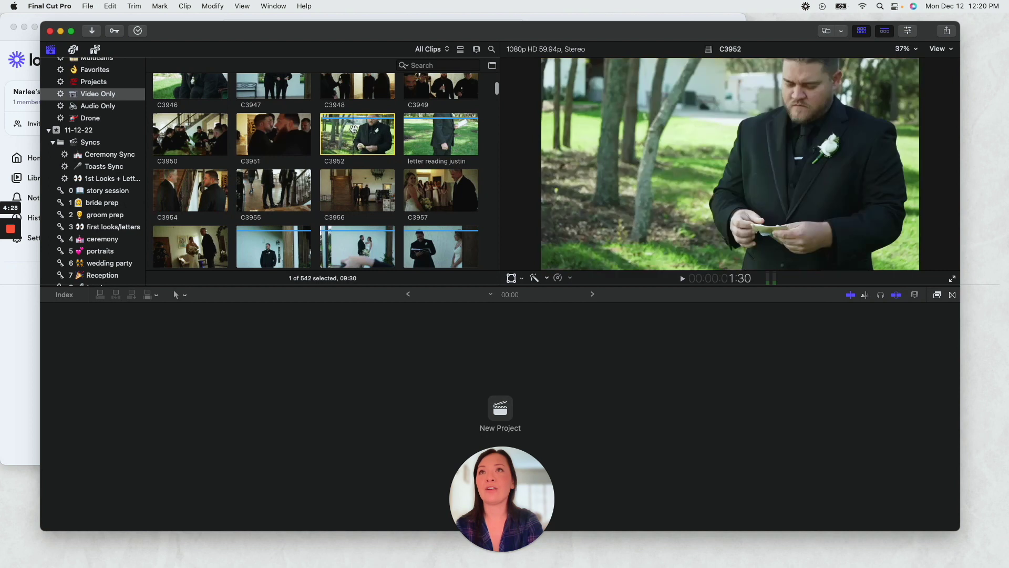
left_click_drag(175, 185, 130, 227)
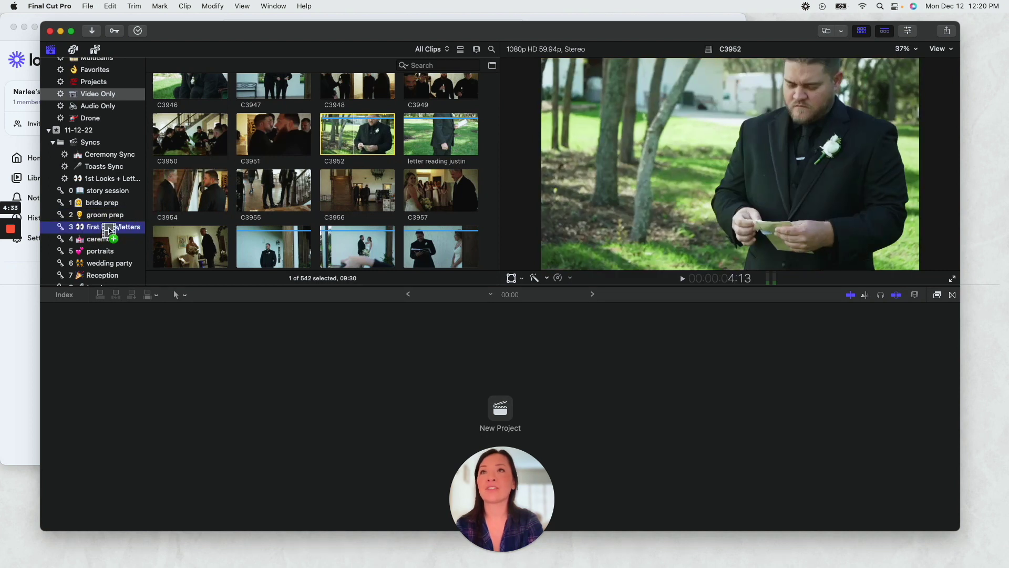
scroll(473, 196, "down", 3)
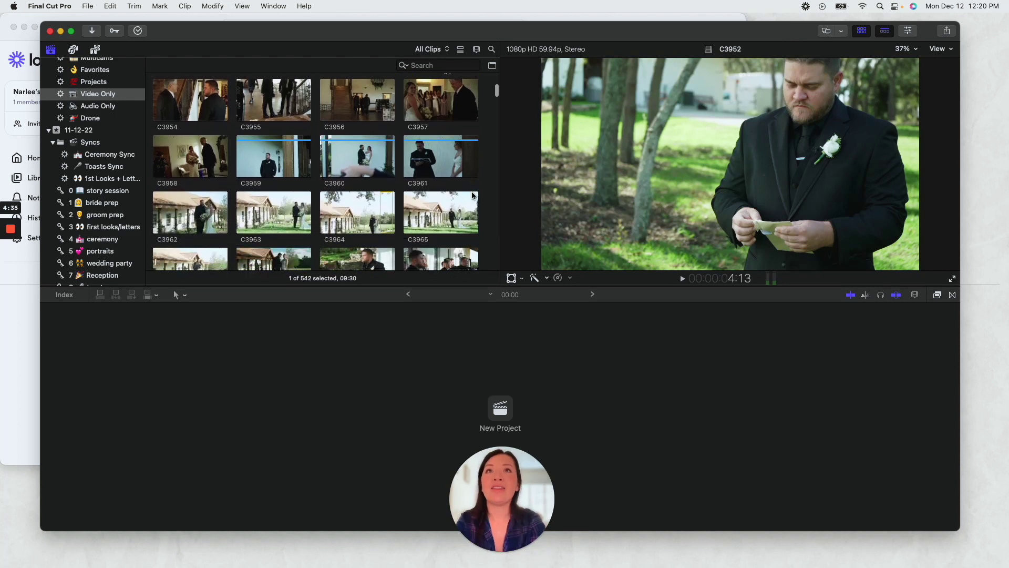
Step: Tag clips C3959, C3960 and C3961 with the first looks/letters keyword
left_click(279, 161)
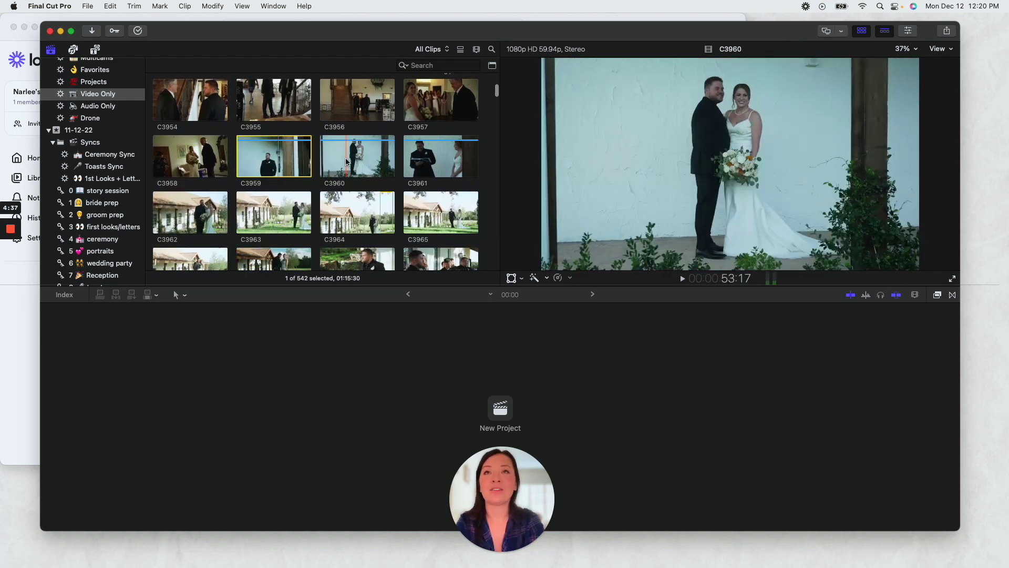
left_click(358, 157, "super")
left_click(440, 160, "super")
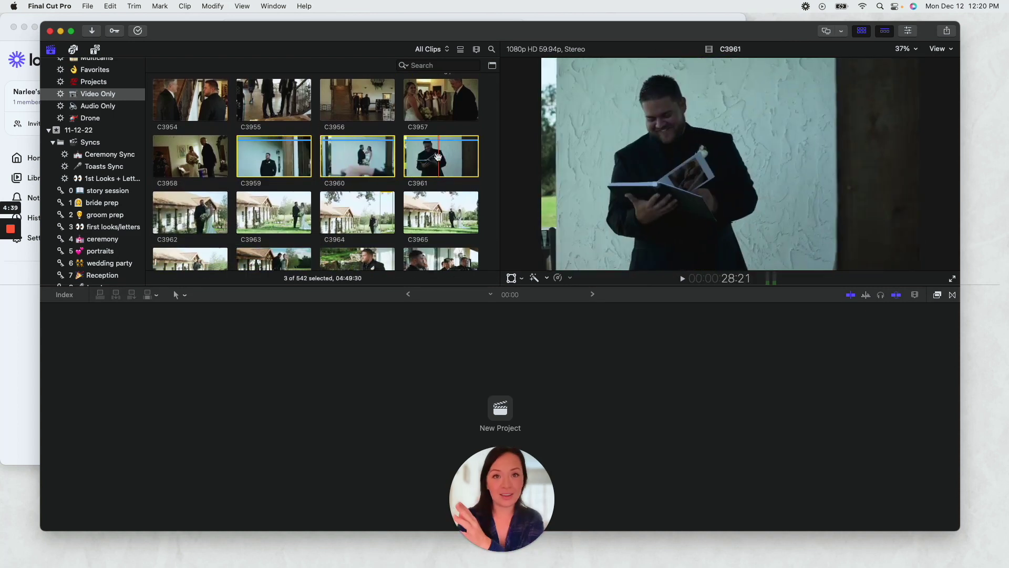
left_click_drag(438, 156, 129, 227)
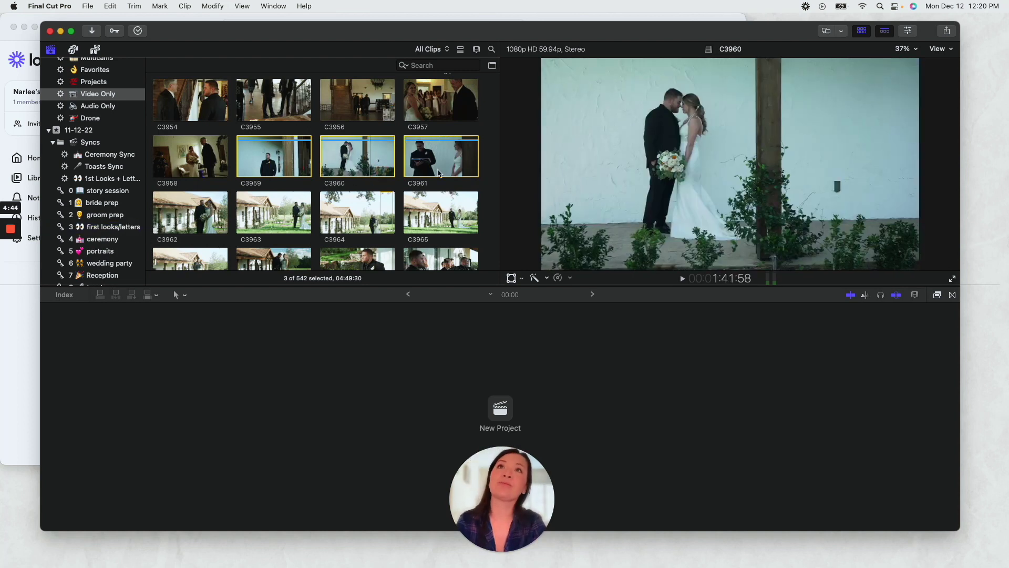
scroll(437, 169, "down", 3)
scroll(437, 169, "down", 5)
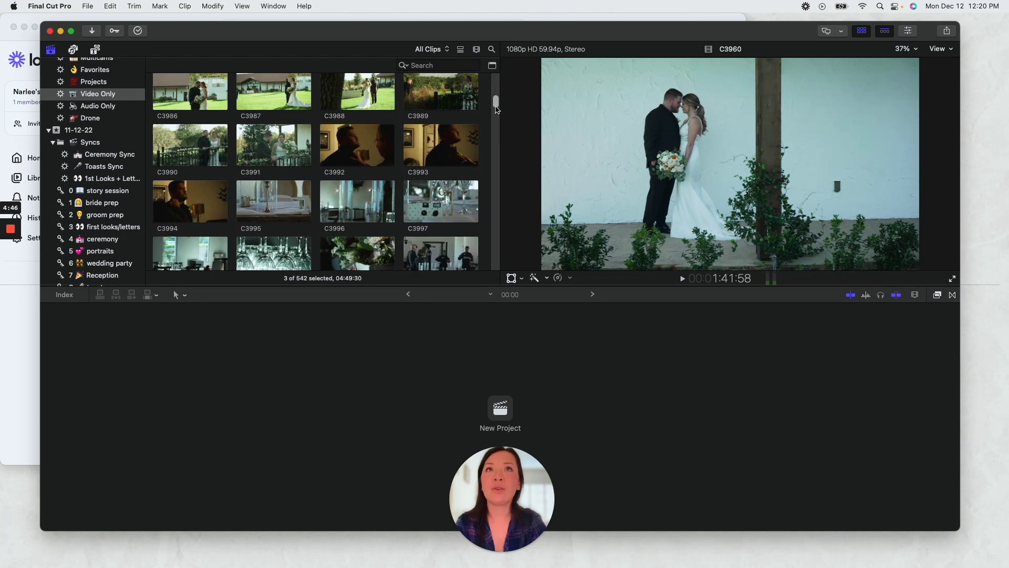
scroll(497, 112, "down", 2)
Step: Tag the eight clips C4019 through C4026 with the 4 ceremony keyword
left_click_drag(497, 112, 499, 121)
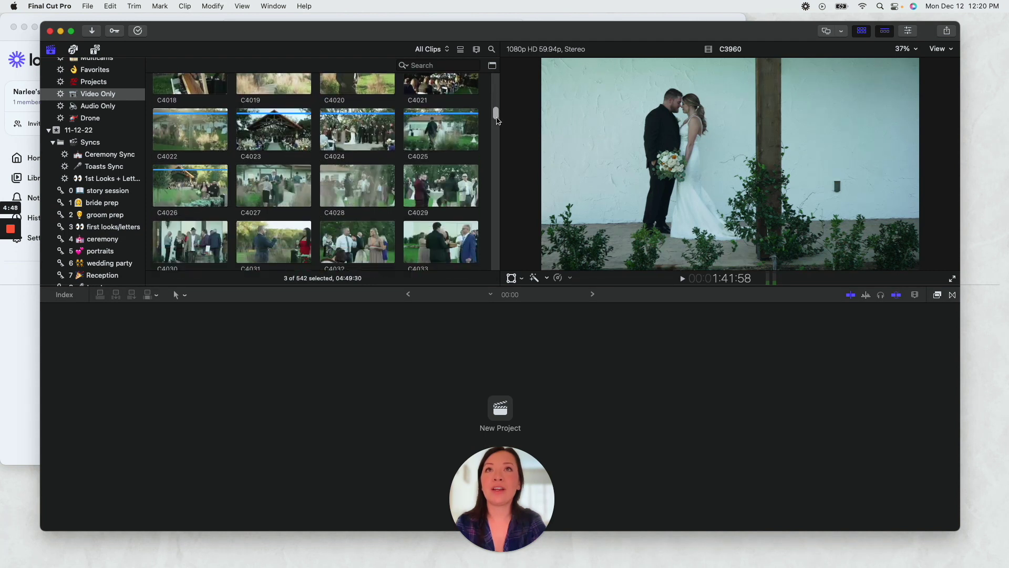
scroll(476, 120, "up", 2)
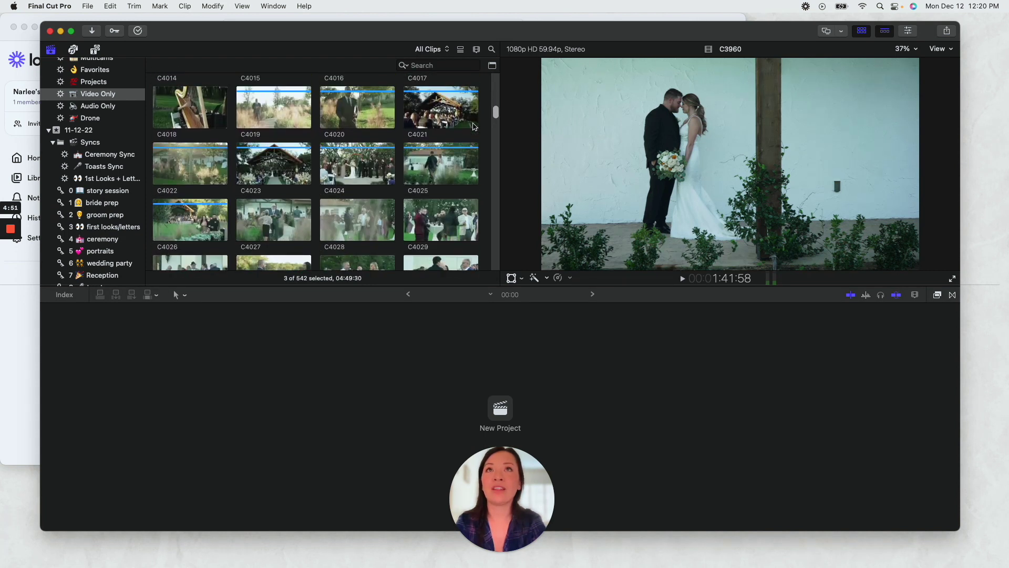
left_click(272, 119)
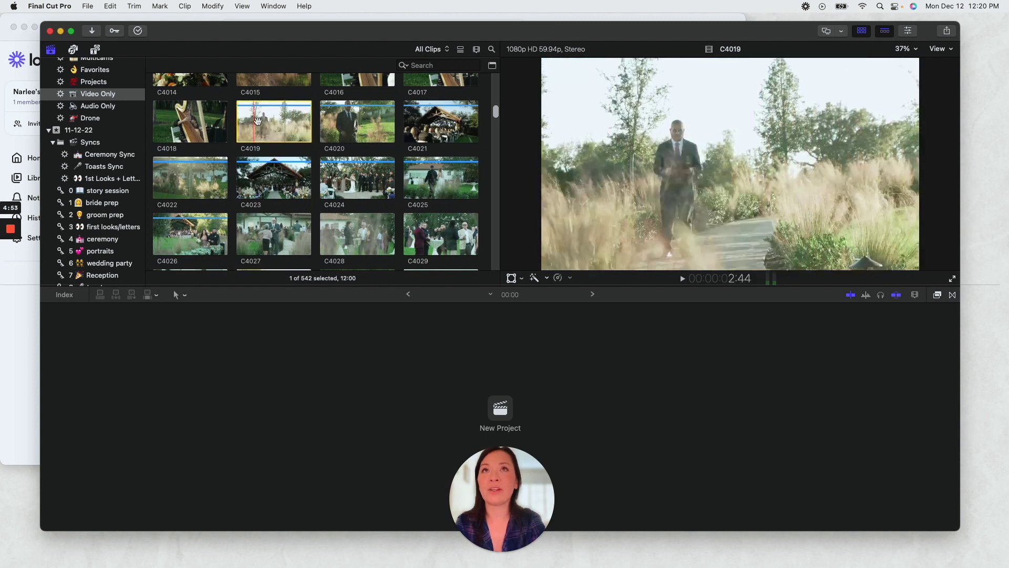
left_click(340, 122, "ctrl")
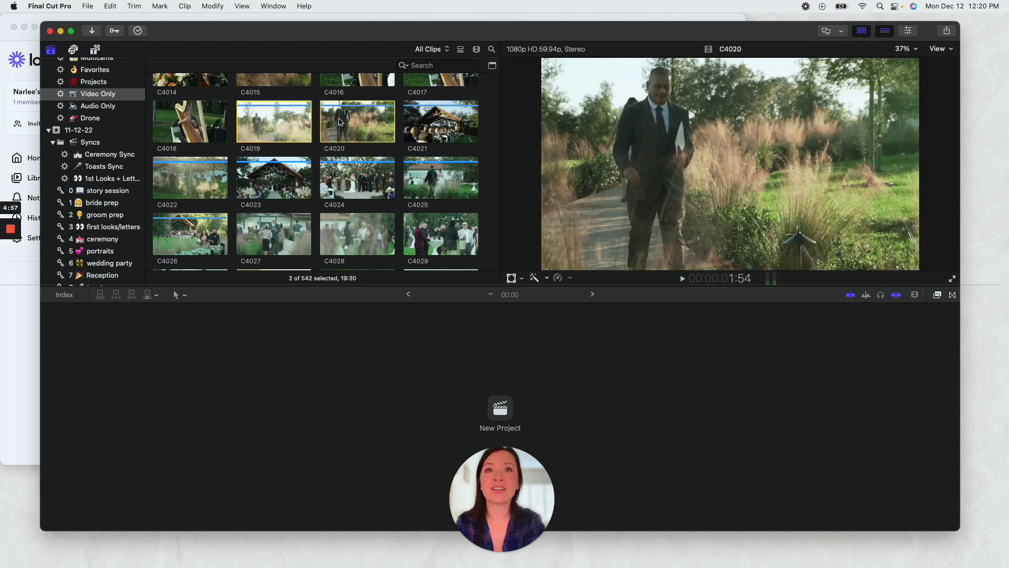
left_click(441, 122, "ctrl")
left_click(210, 182, "ctrl")
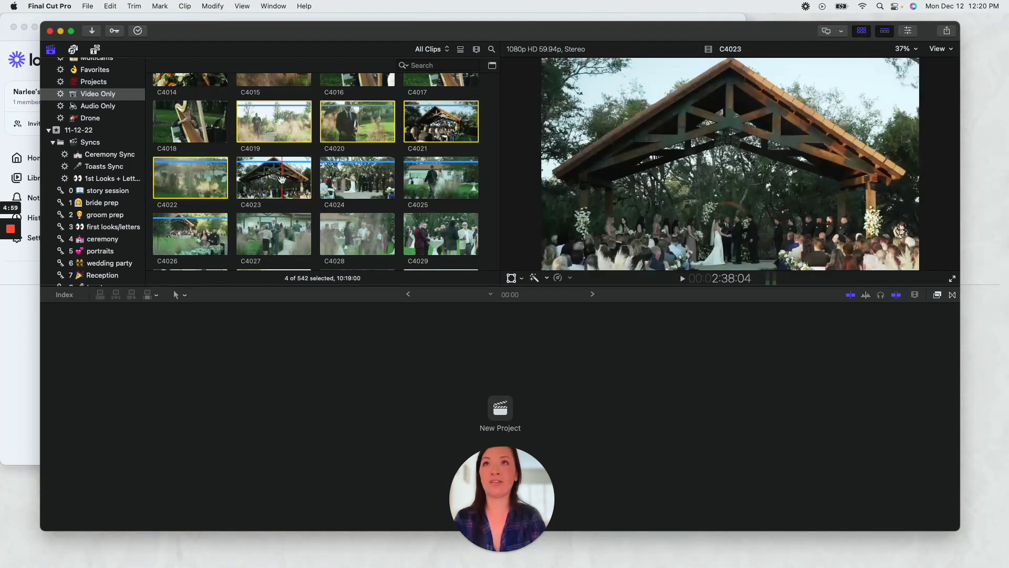
left_click(273, 177, "ctrl")
left_click(357, 178, "ctrl")
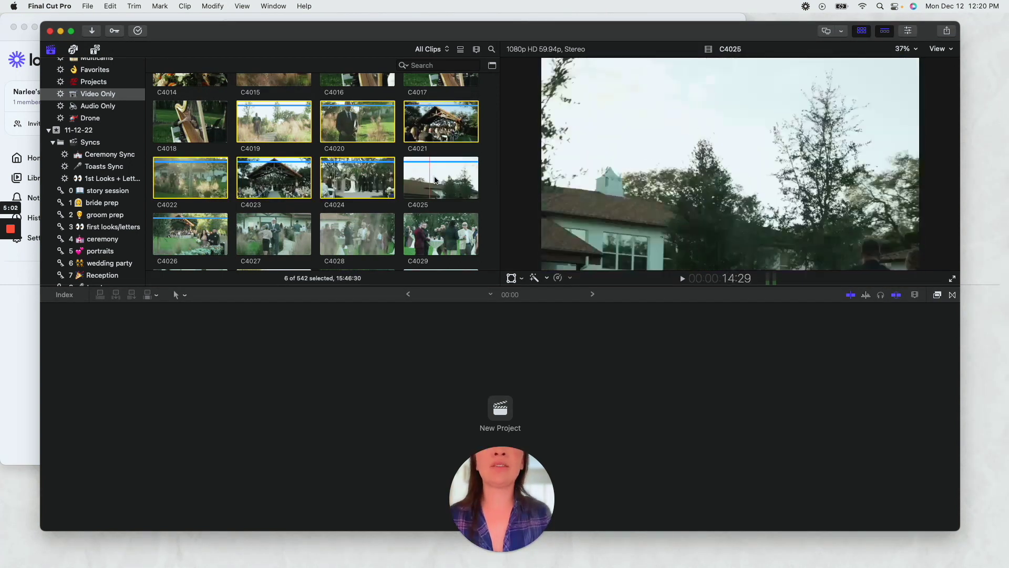
left_click(442, 182, "ctrl")
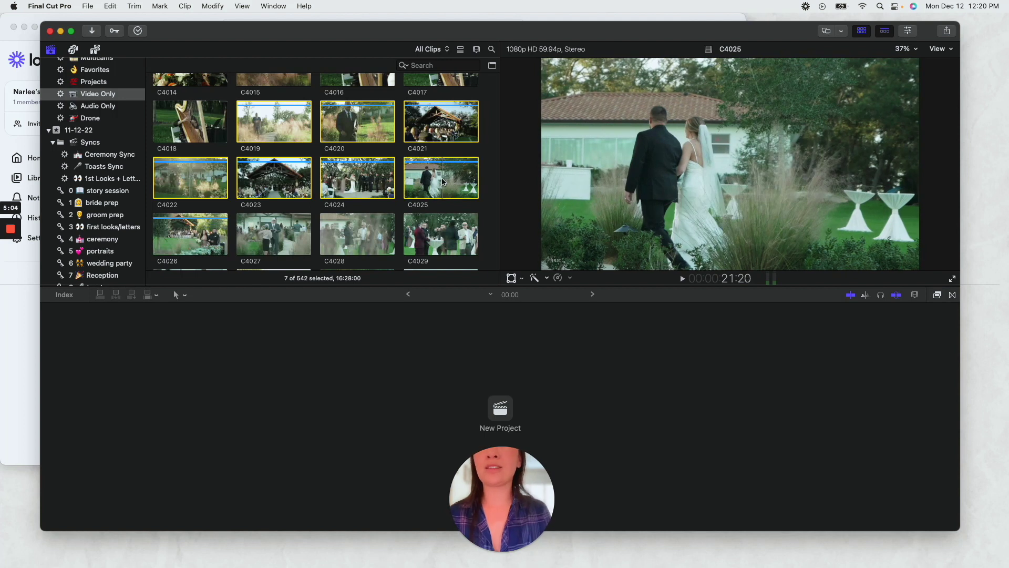
left_click(180, 242, "ctrl")
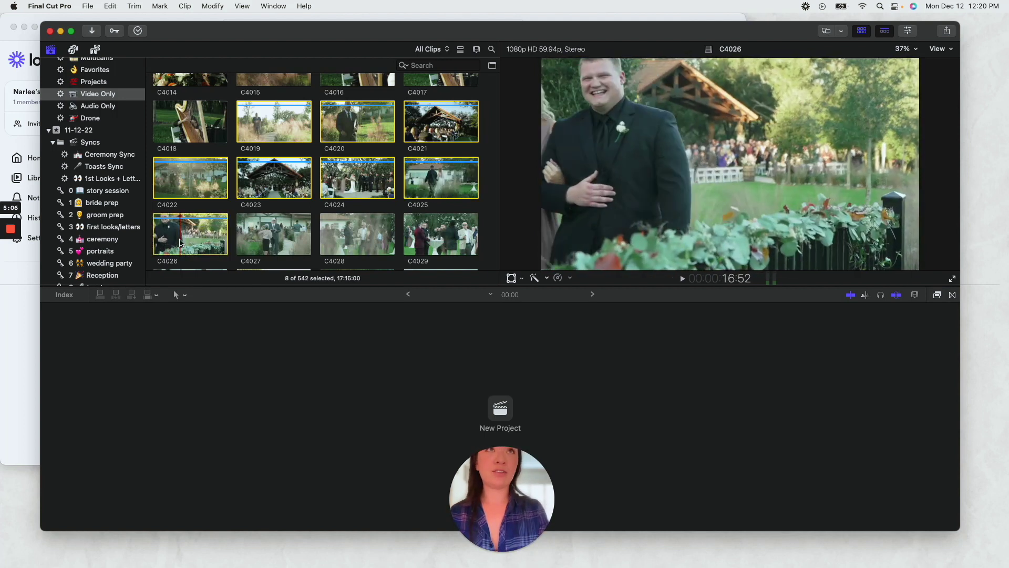
left_click_drag(180, 242, 113, 239)
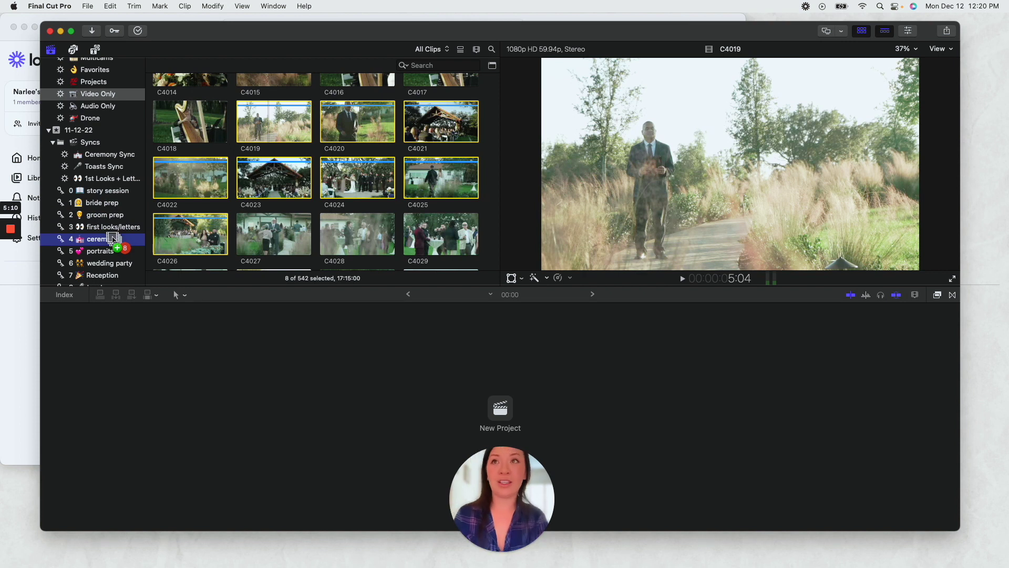
left_click_drag(113, 239, 113, 239)
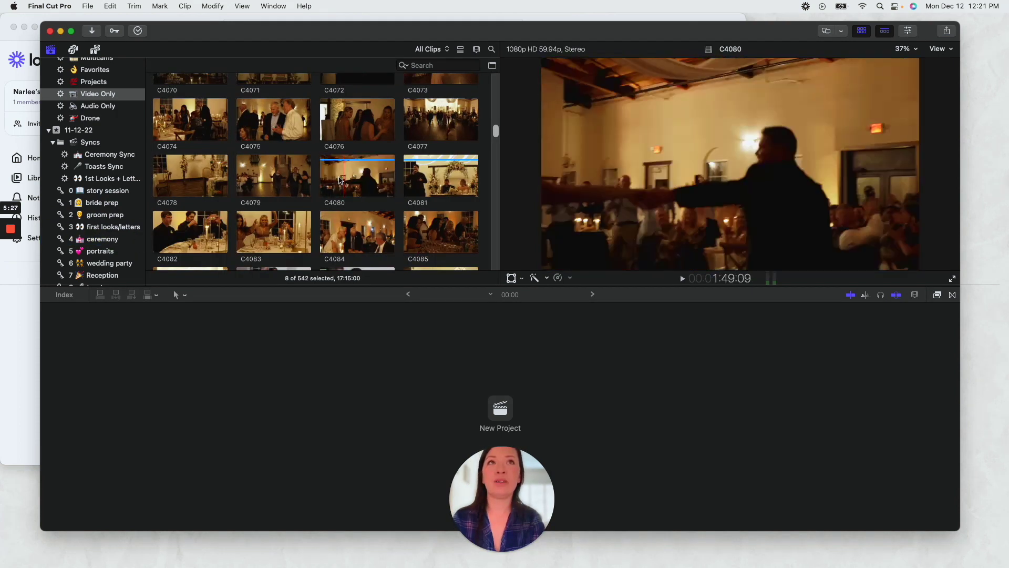
Step: Tag reception clips C4080 and C4081 with the 8 toasts keyword
left_click(364, 176)
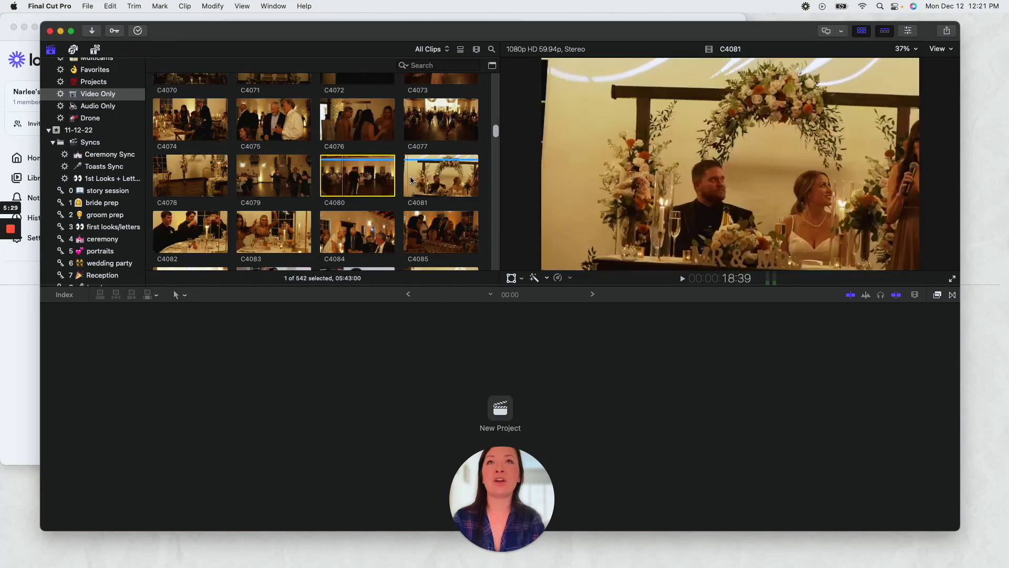
left_click(437, 179, "super")
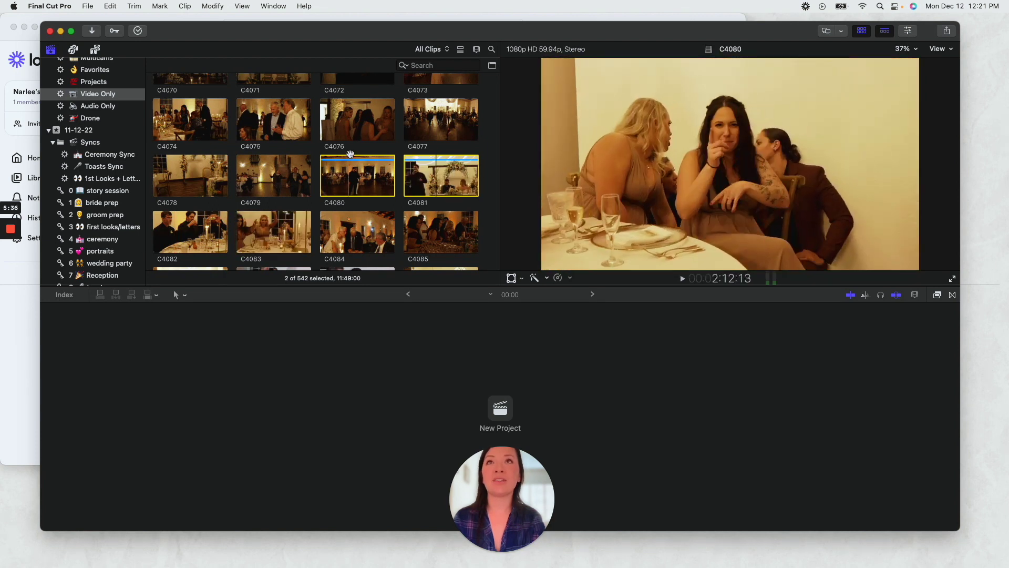
left_click_drag(350, 172, 158, 223)
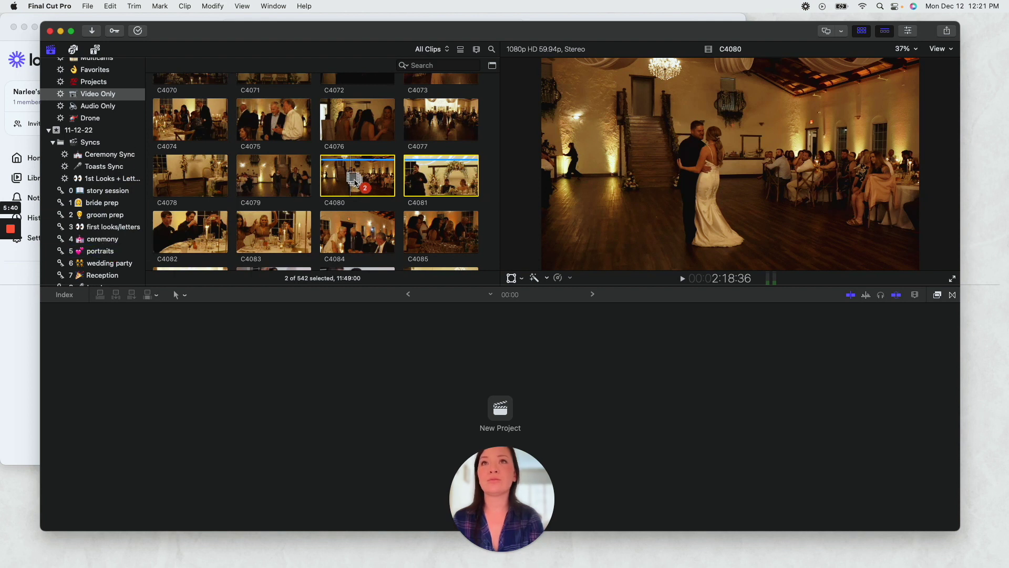
scroll(158, 225, "down", 3)
scroll(100, 210, "down", 2)
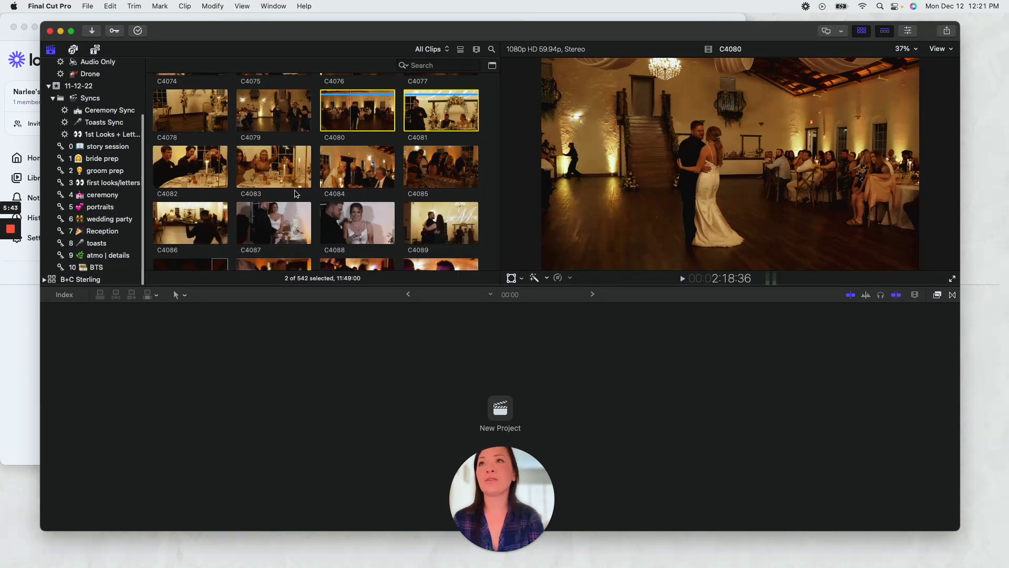
left_click_drag(340, 121, 97, 245)
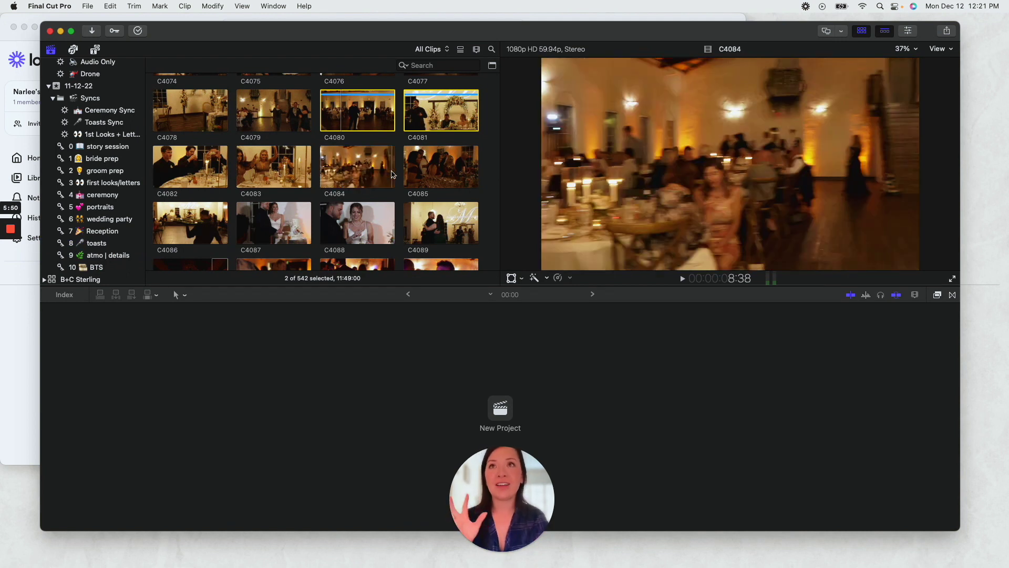
scroll(394, 175, "down", 2)
scroll(394, 175, "down", 2)
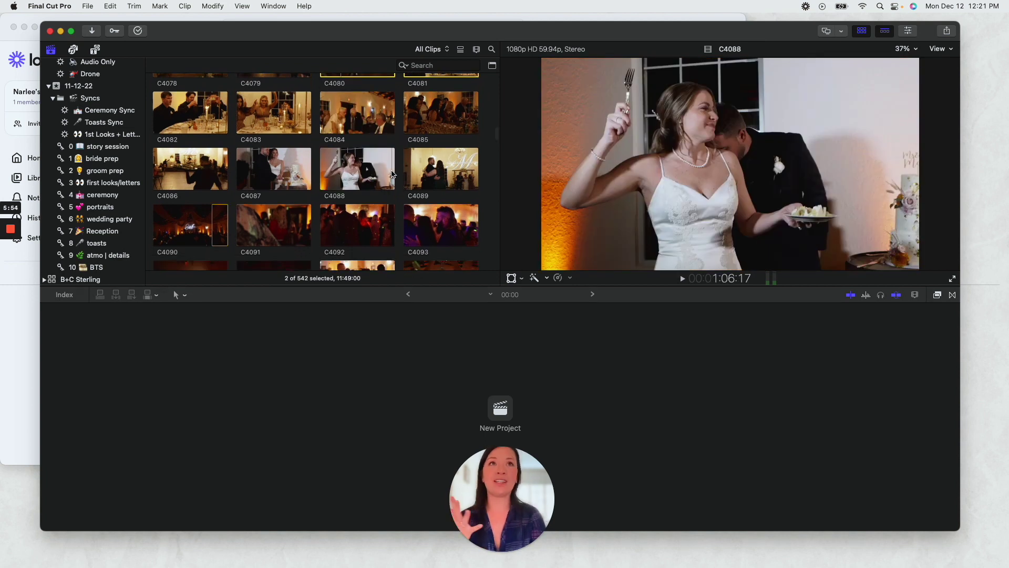
scroll(393, 174, "down", 1)
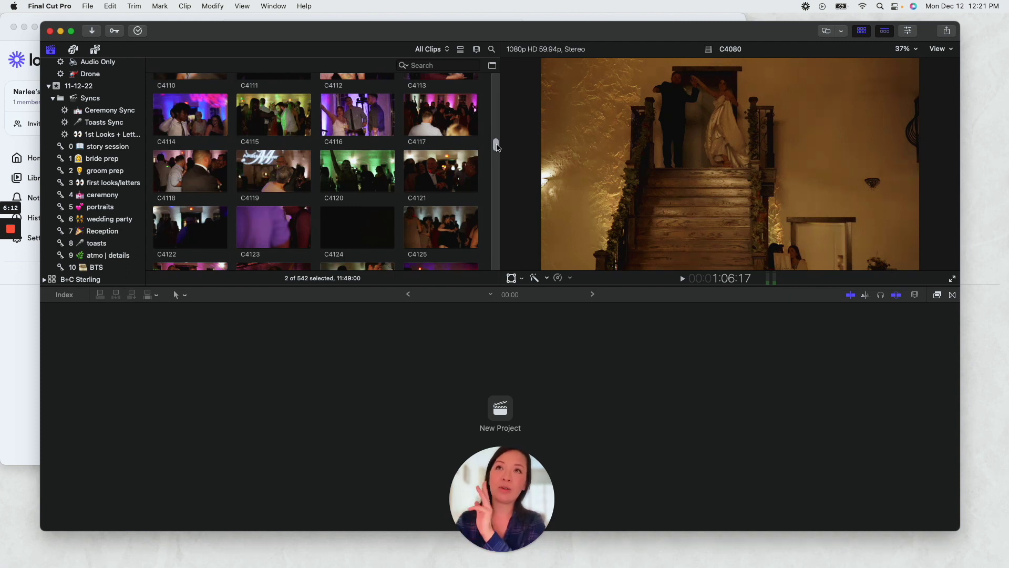
left_click_drag(497, 147, 499, 180)
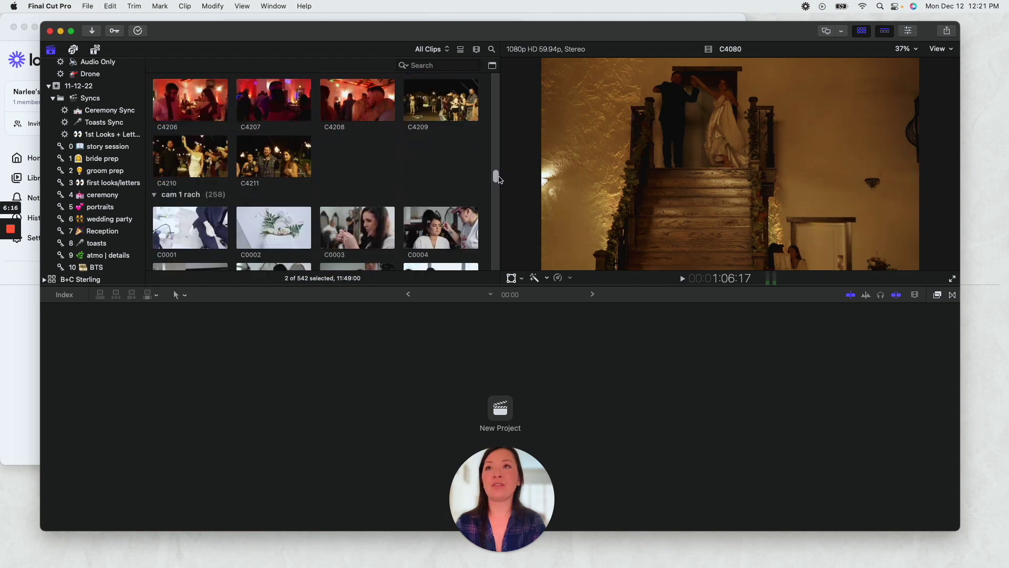
Step: Tag the five clips C0147 through C0151 with the 4 ceremony keyword
scroll(193, 198, "down", 10)
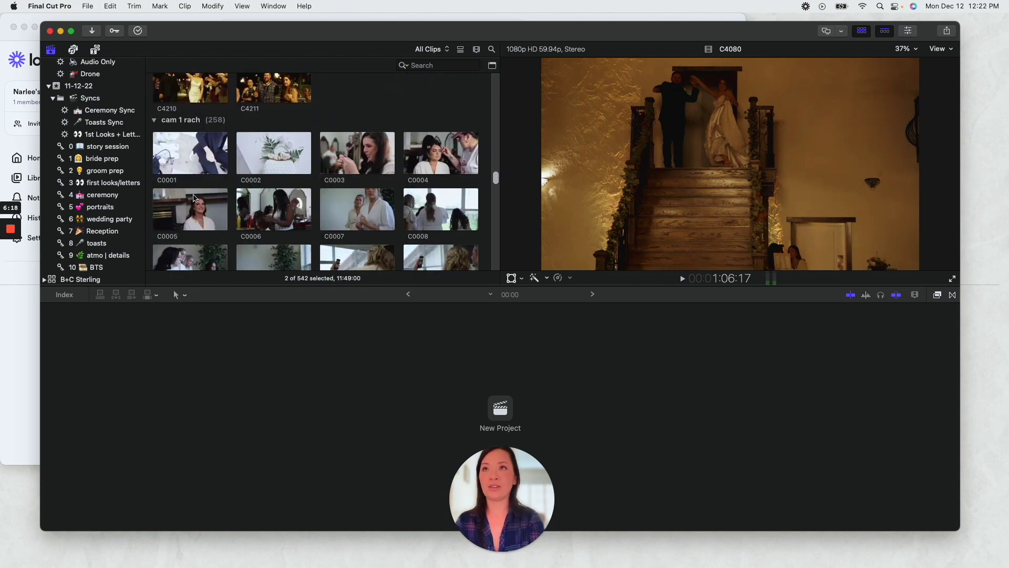
scroll(194, 198, "down", 3)
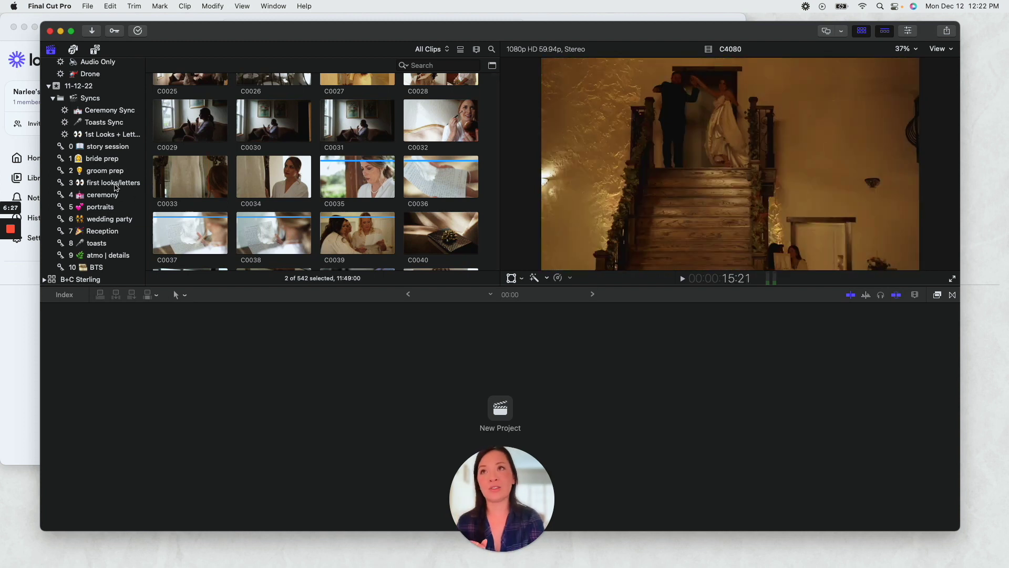
scroll(404, 189, "down", 10)
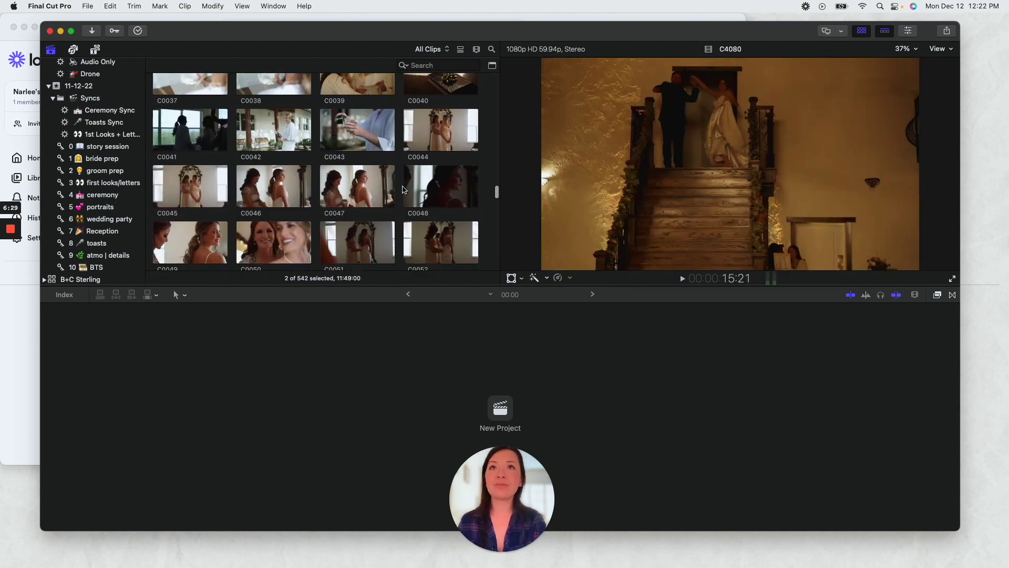
scroll(404, 189, "down", 5)
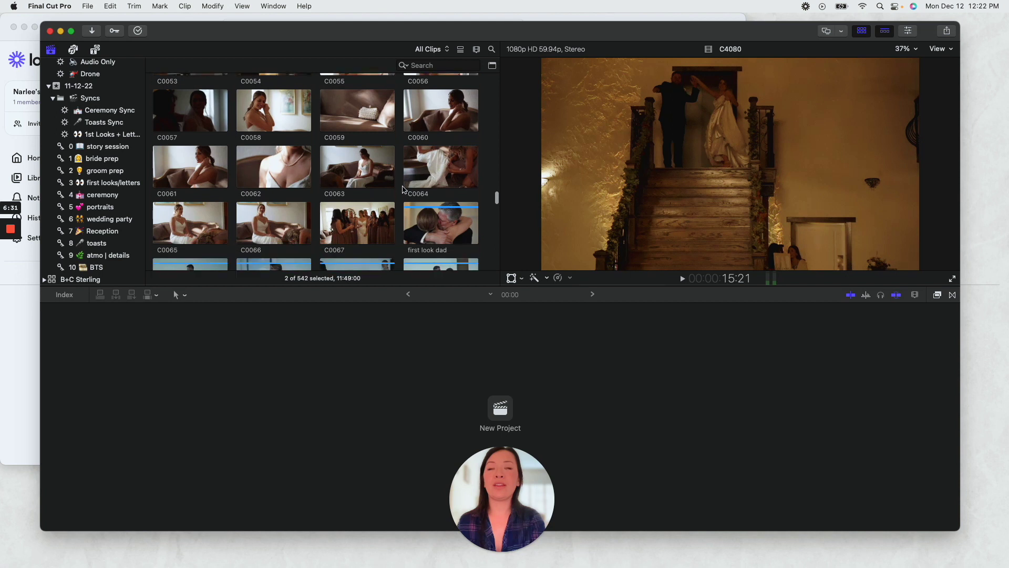
scroll(403, 190, "down", 6)
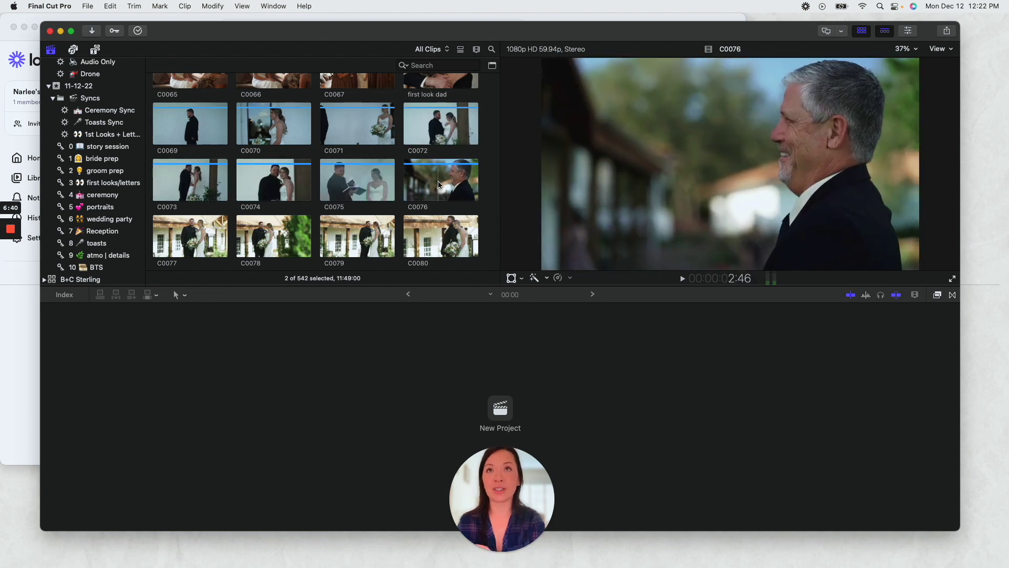
scroll(432, 178, "down", 1)
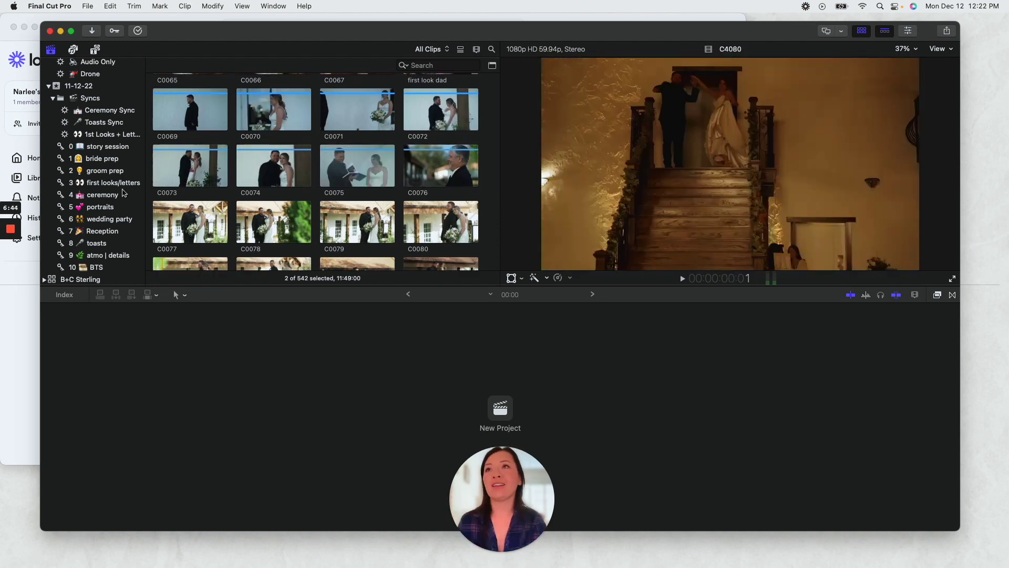
scroll(350, 189, "down", 1)
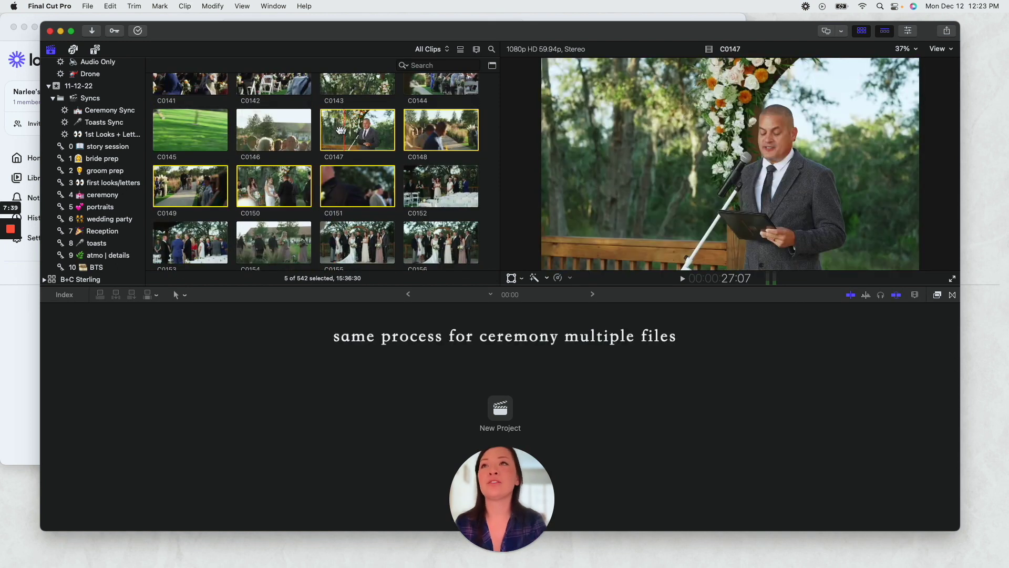
left_click_drag(340, 130, 108, 197)
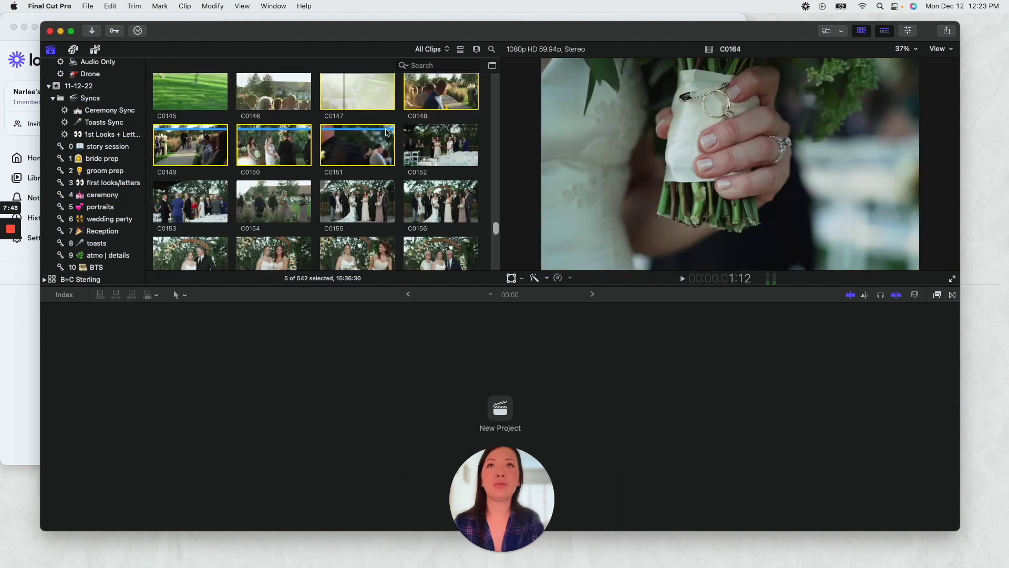
Step: Scroll down to the cam 1 reception clips and select clip C0171
scroll(498, 238, "down", 4)
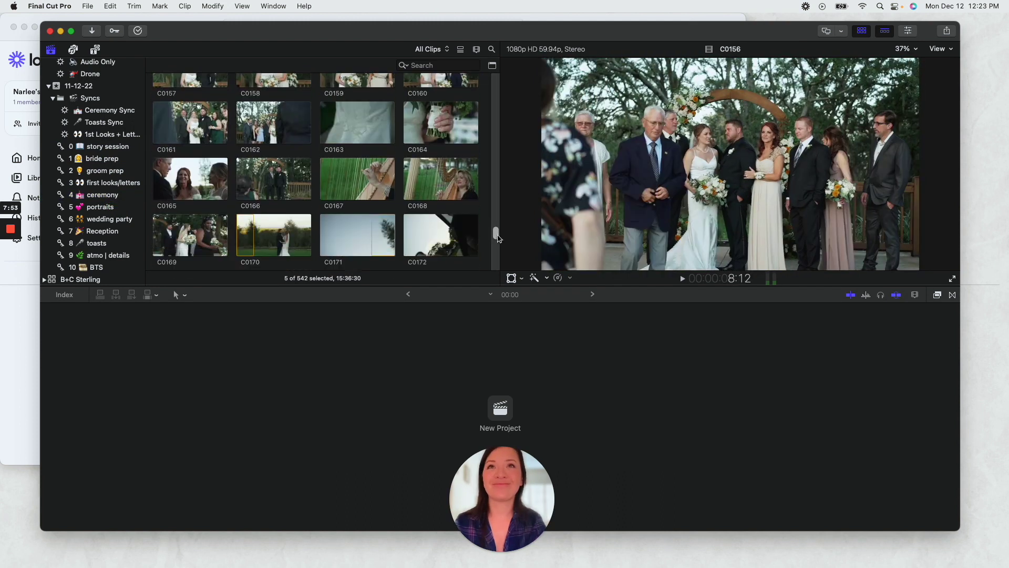
scroll(498, 238, "down", 2)
scroll(284, 194, "down", 1)
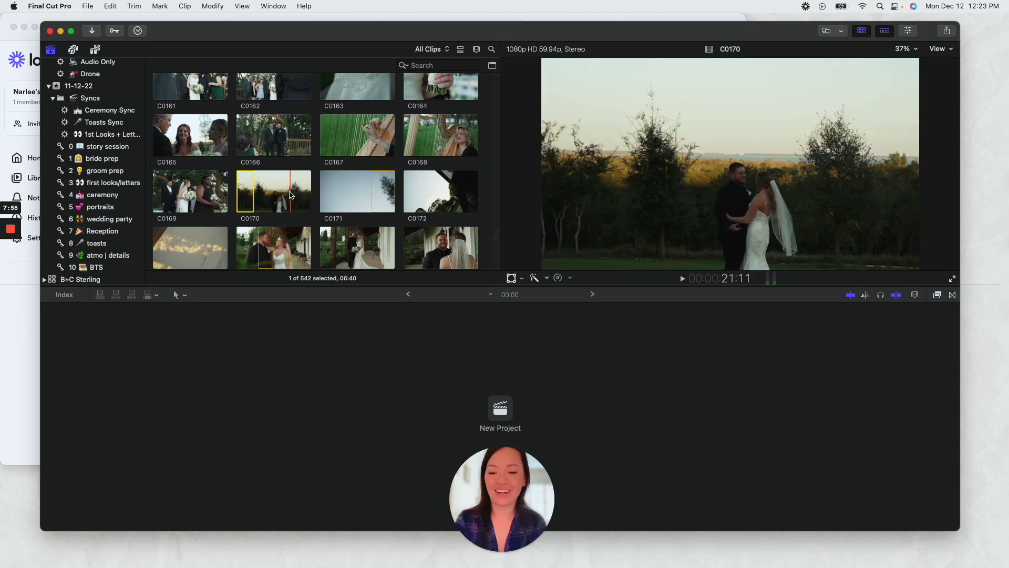
key("x")
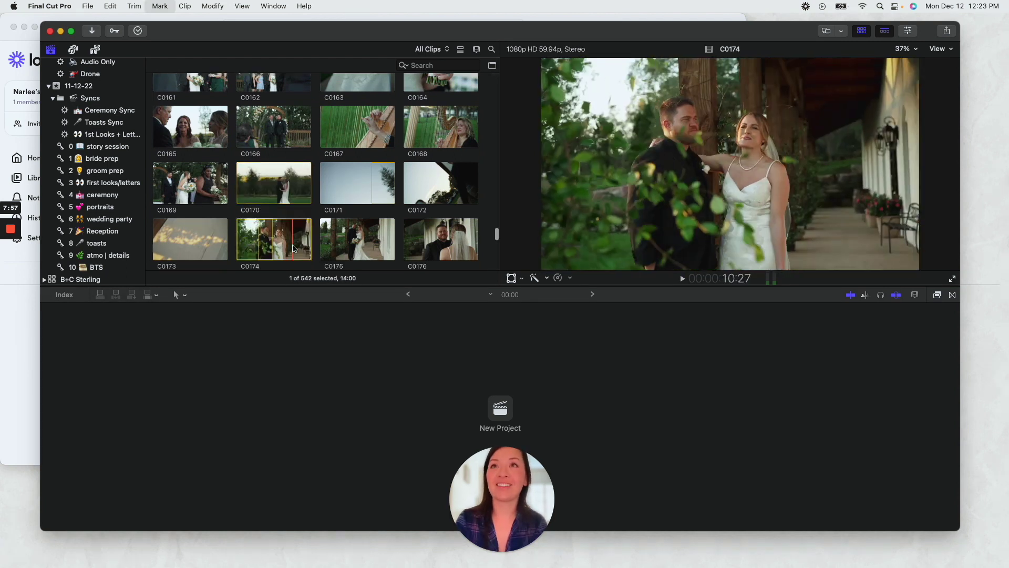
left_click(342, 184)
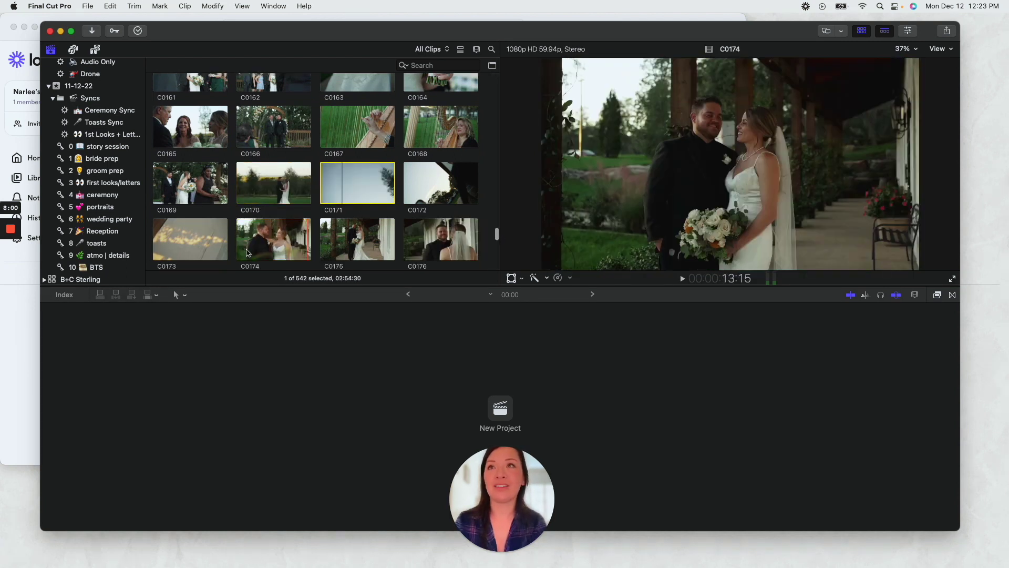
scroll(319, 240, "down", 15)
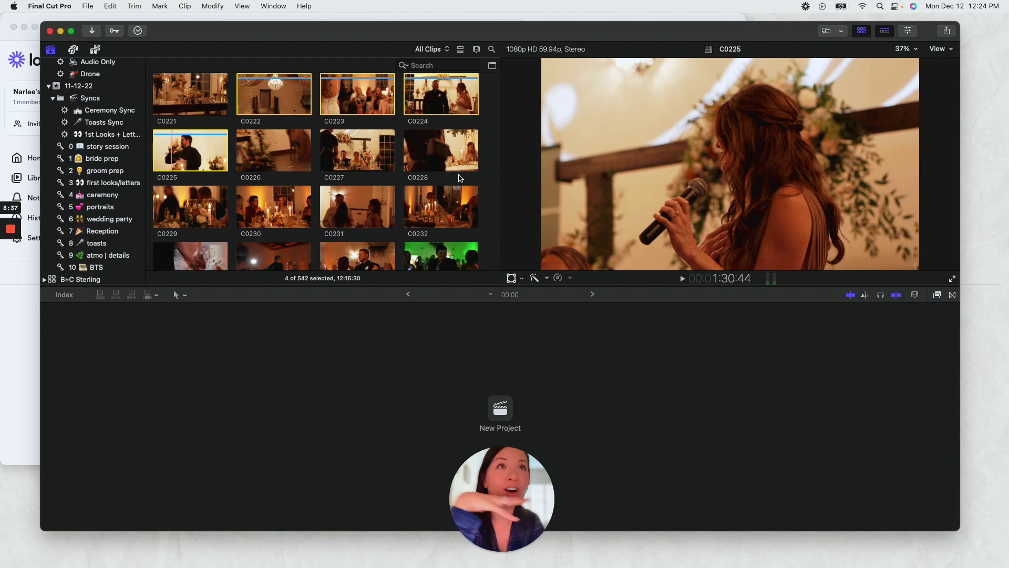
scroll(441, 177, "up", 1)
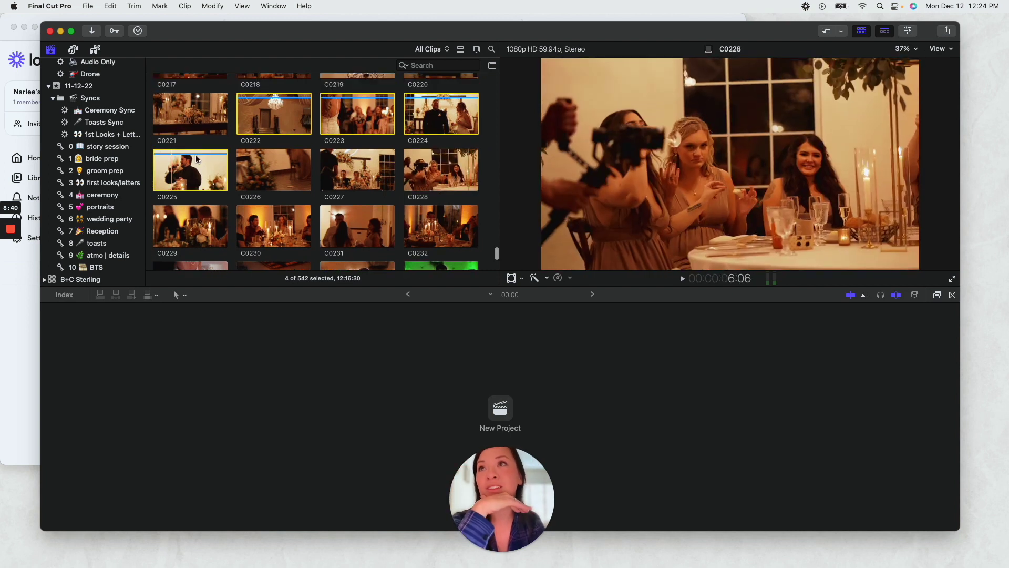
Step: Open the Ceremony Sync smart collection and review its 18 clips, including C0147–C0151 and ceremony audio
left_click(110, 112)
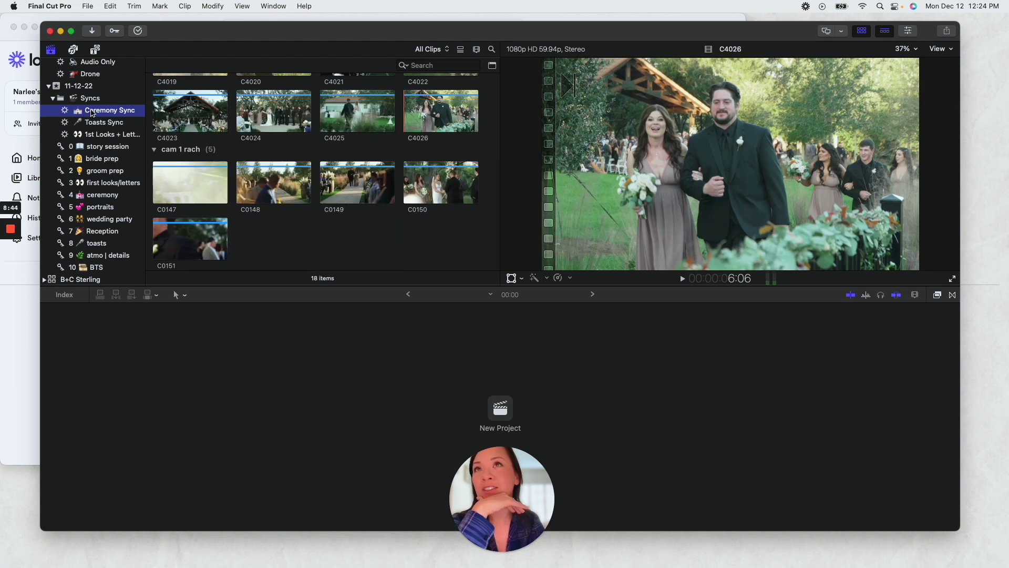
left_click(444, 229)
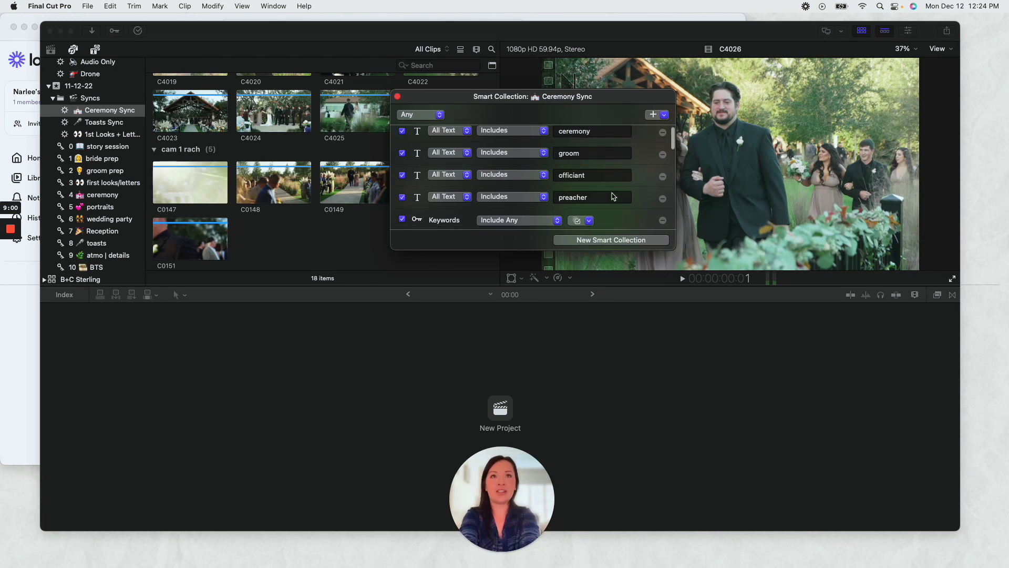
scroll(613, 195, "down", 2)
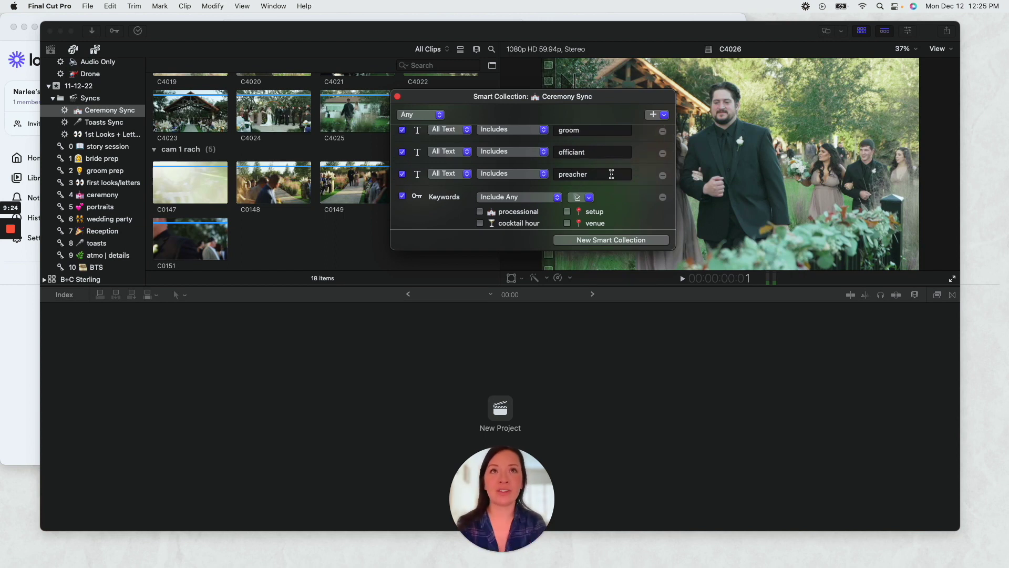
scroll(621, 186, "down", 2)
scroll(621, 186, "down", 1)
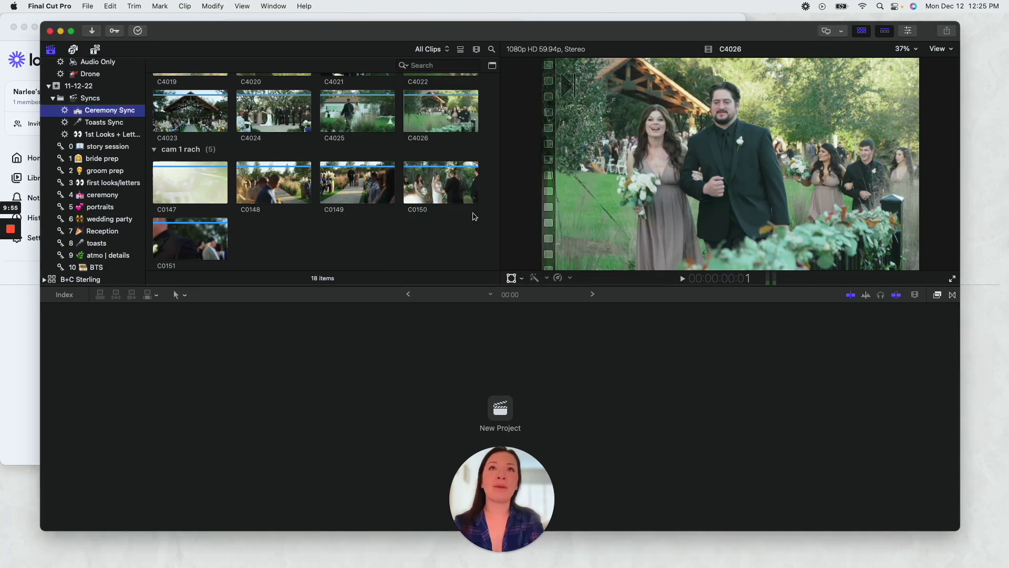
scroll(376, 245, "down", 1)
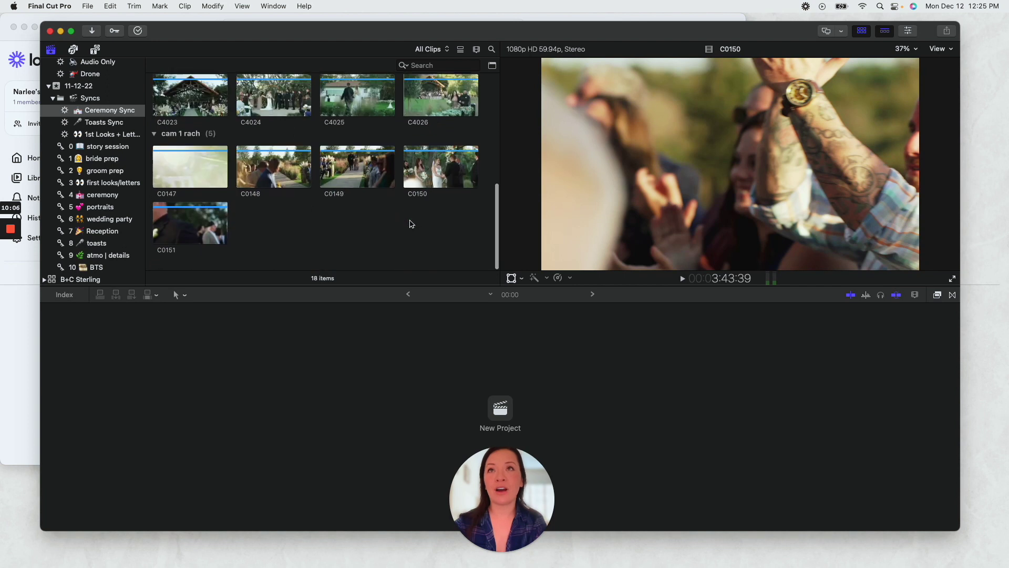
scroll(407, 147, "up", 5)
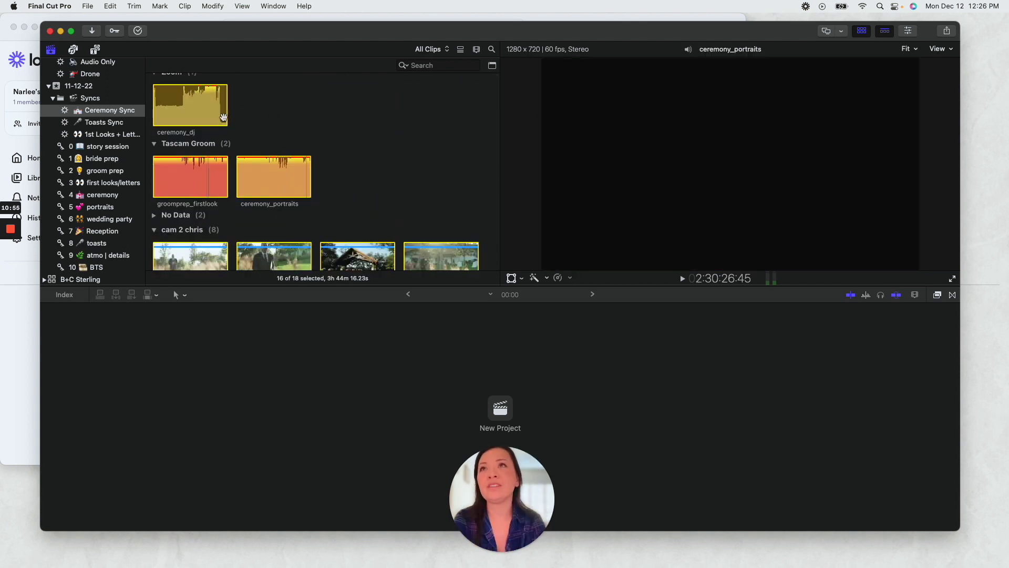
scroll(451, 240, "down", 10)
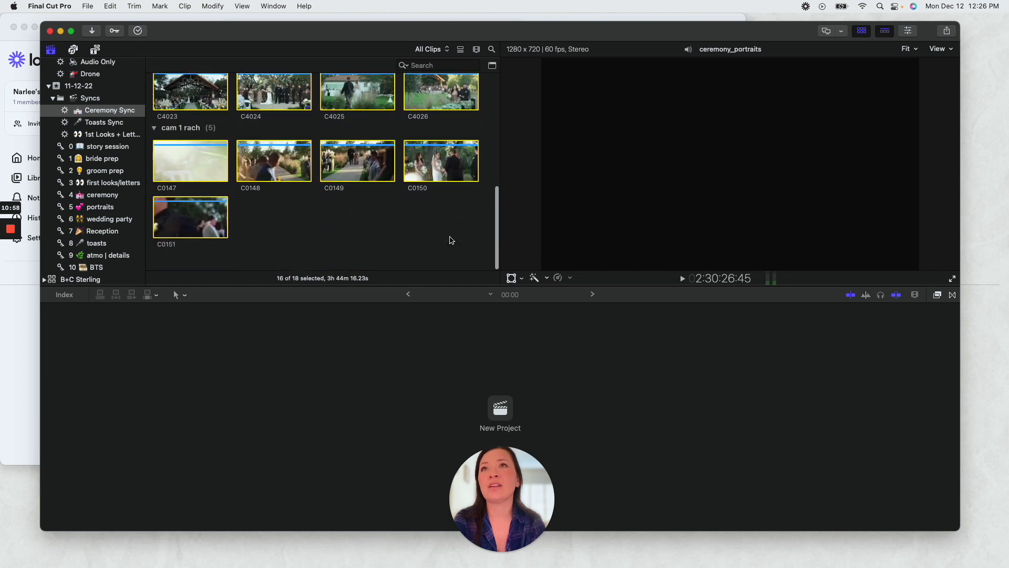
scroll(451, 240, "up", 3)
scroll(451, 241, "down", 3)
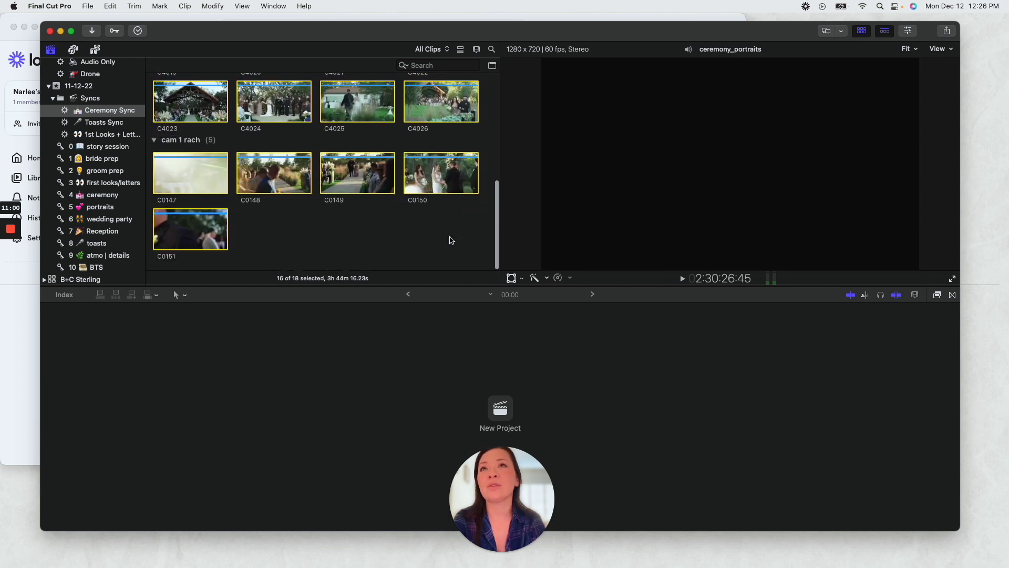
Step: Create multicam clip 'Ceremony Sync' in event 11-12-22, synced by audio, angles assembled by Camera Name
right_click(372, 173)
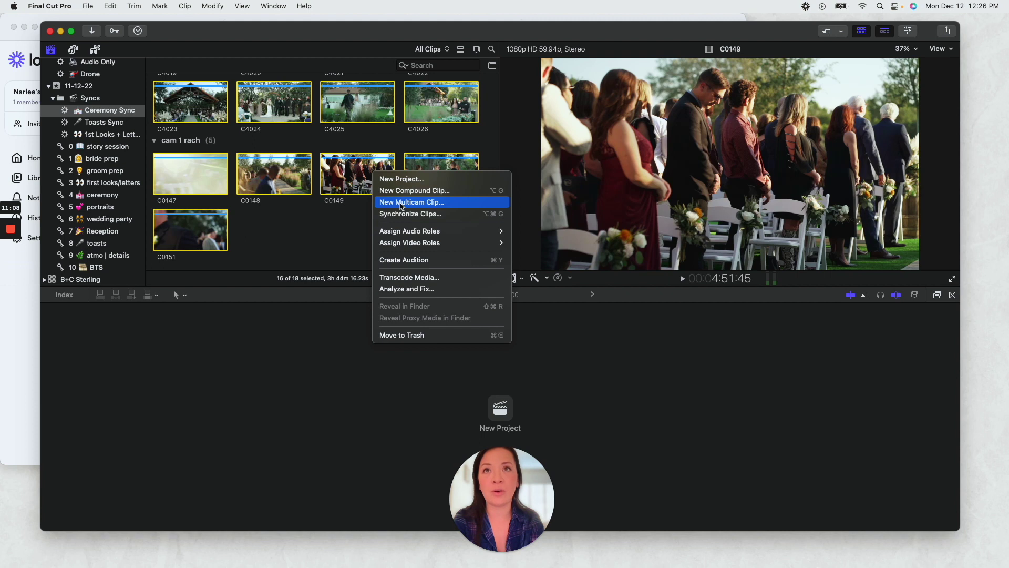
left_click(401, 203)
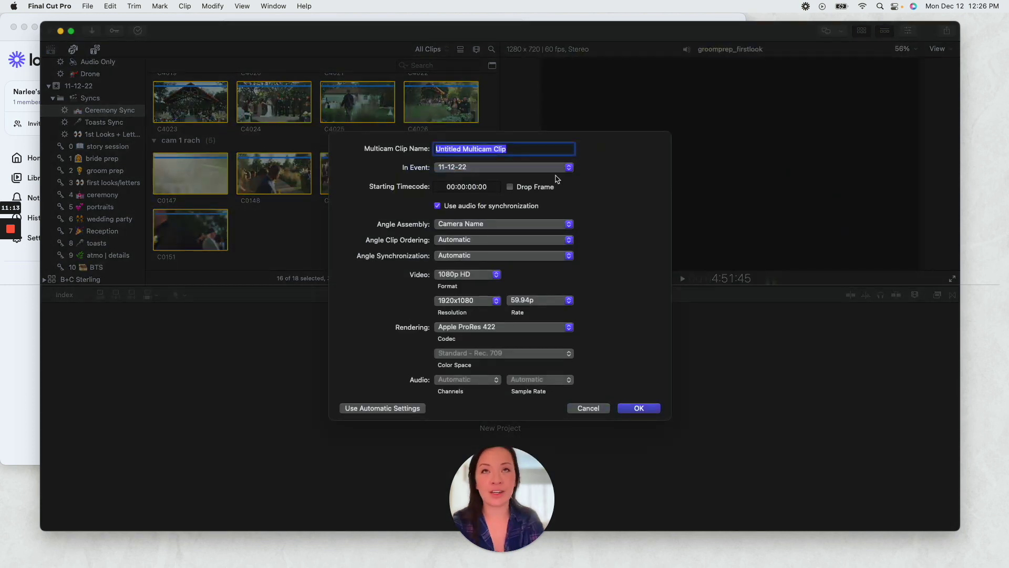
left_click(538, 151)
triple_click(538, 151)
type("Ceremony Sync")
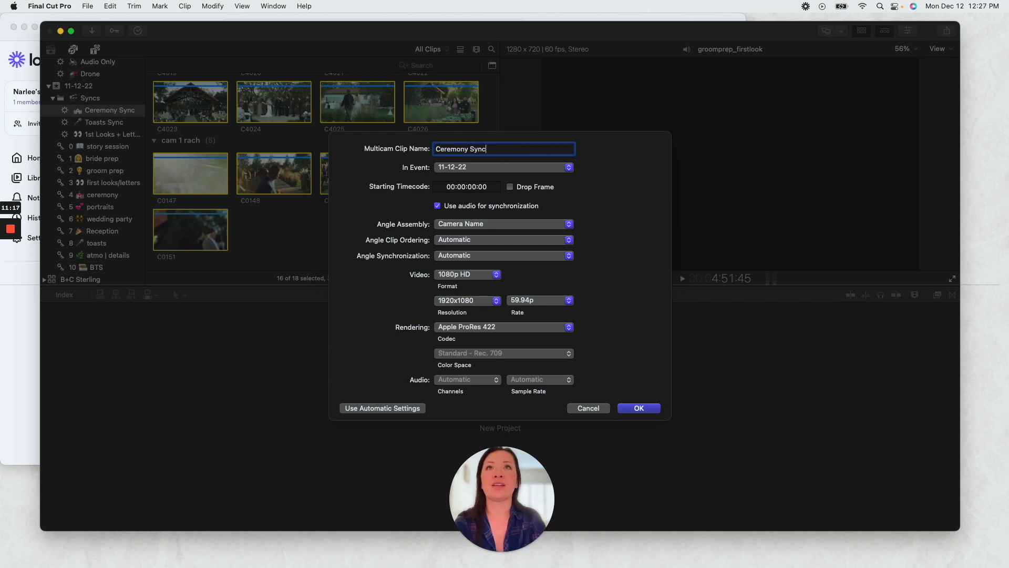
left_click(539, 169)
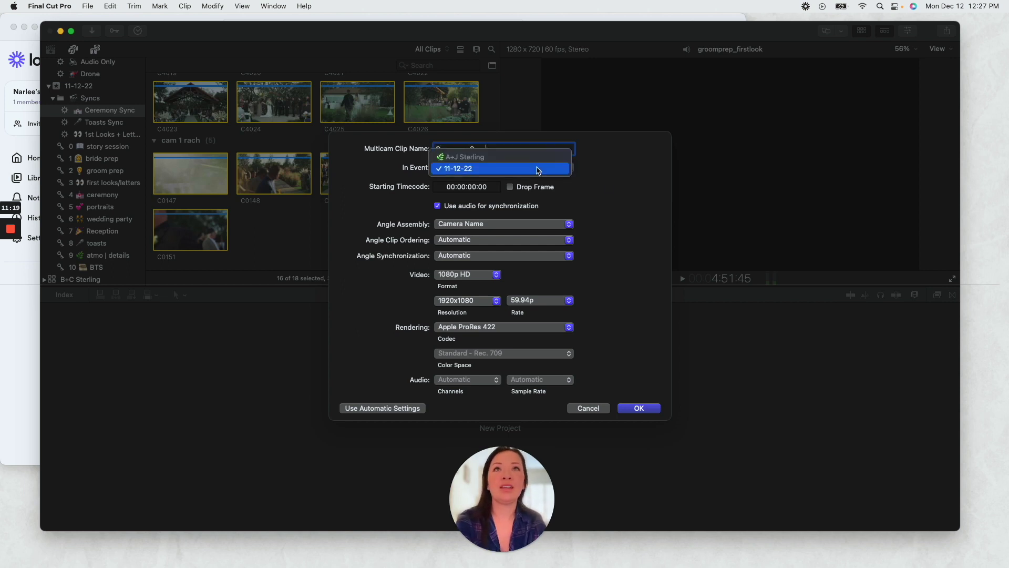
left_click(453, 172)
left_click(438, 206)
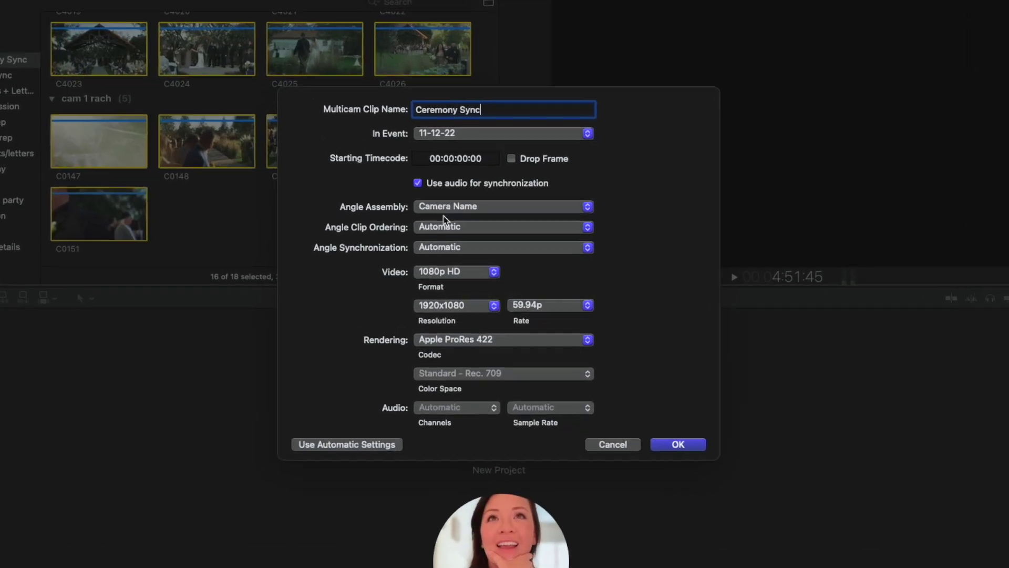
left_click(476, 225)
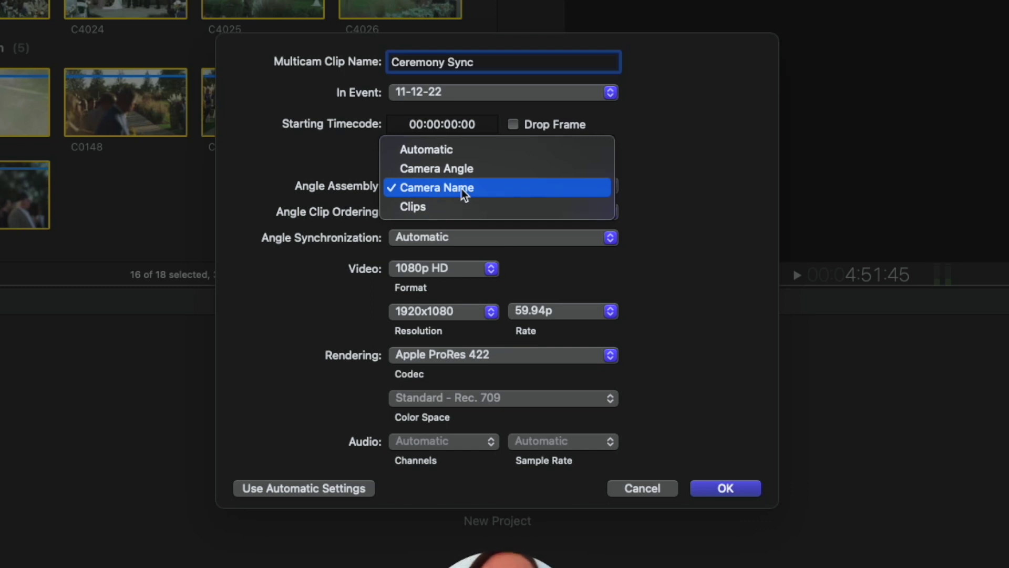
left_click(462, 190)
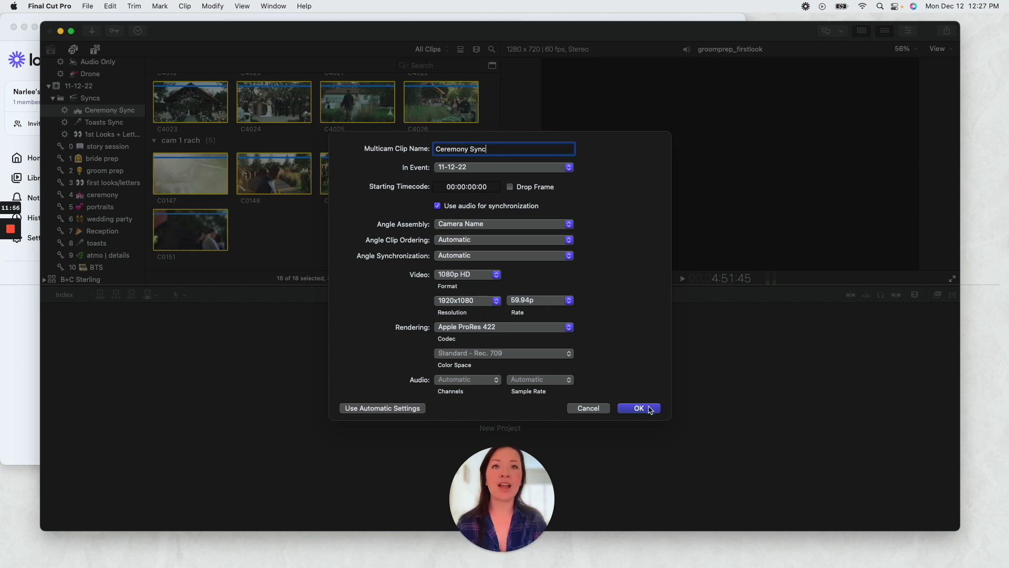
left_click(639, 407)
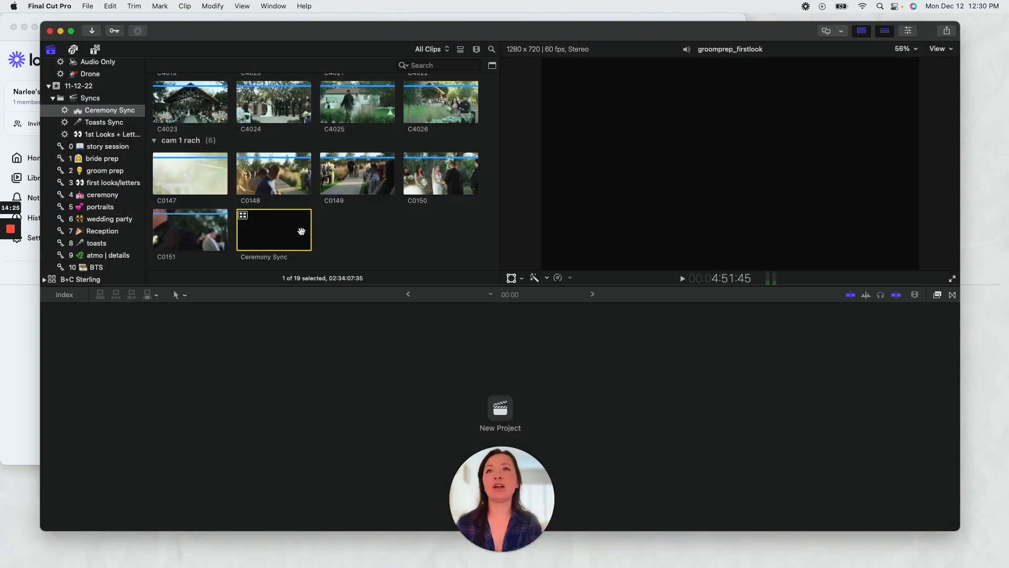
Step: Open Ceremony Sync in the angle editor and select the ceremony_portraits clip on the Tascam Groom angle
double_click(275, 235)
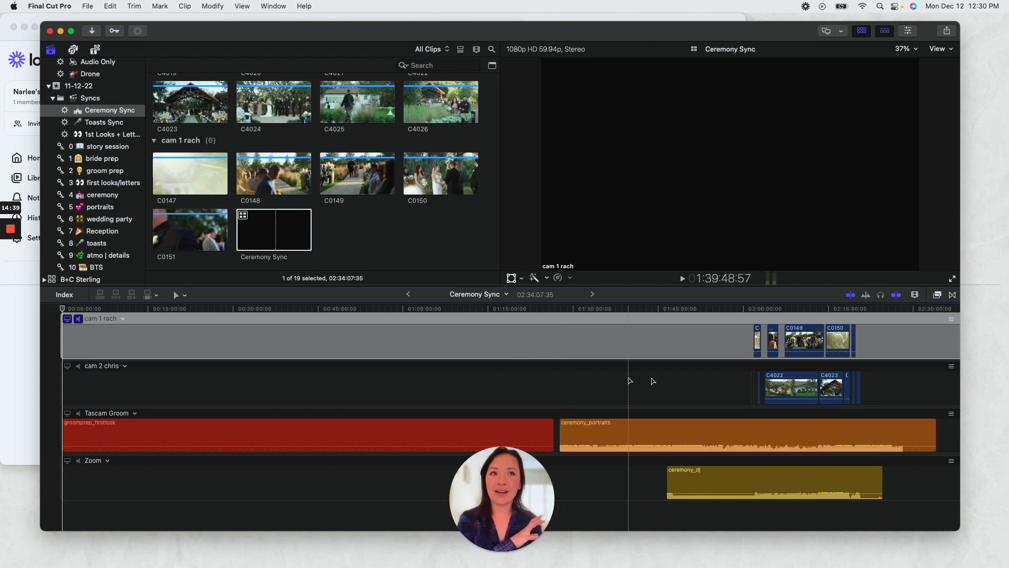
scroll(793, 344, "right", 3)
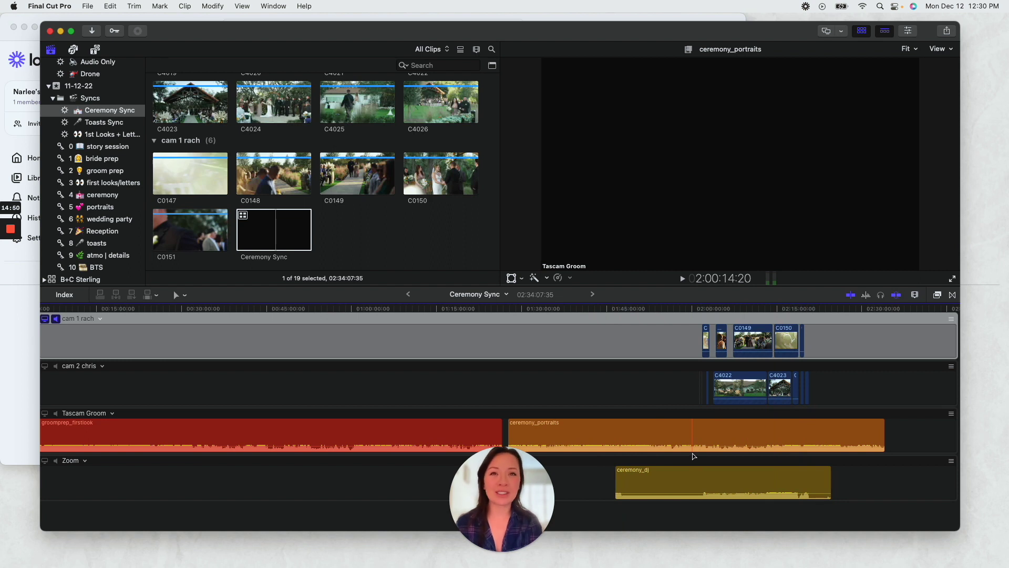
scroll(694, 456, "right", 1)
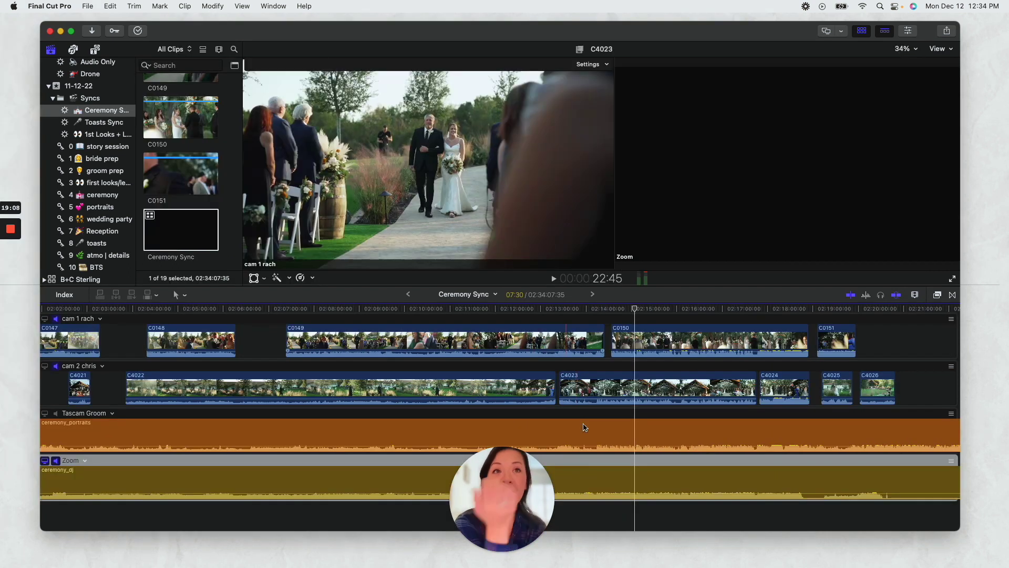
scroll(587, 408, "left", 2)
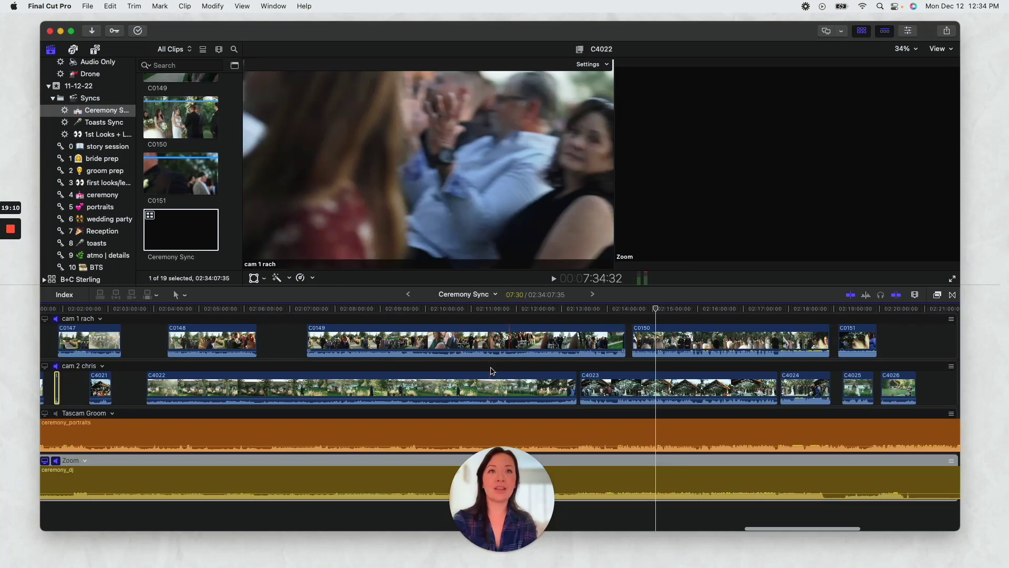
scroll(499, 357, "left", 5)
scroll(121, 341, "left", 3)
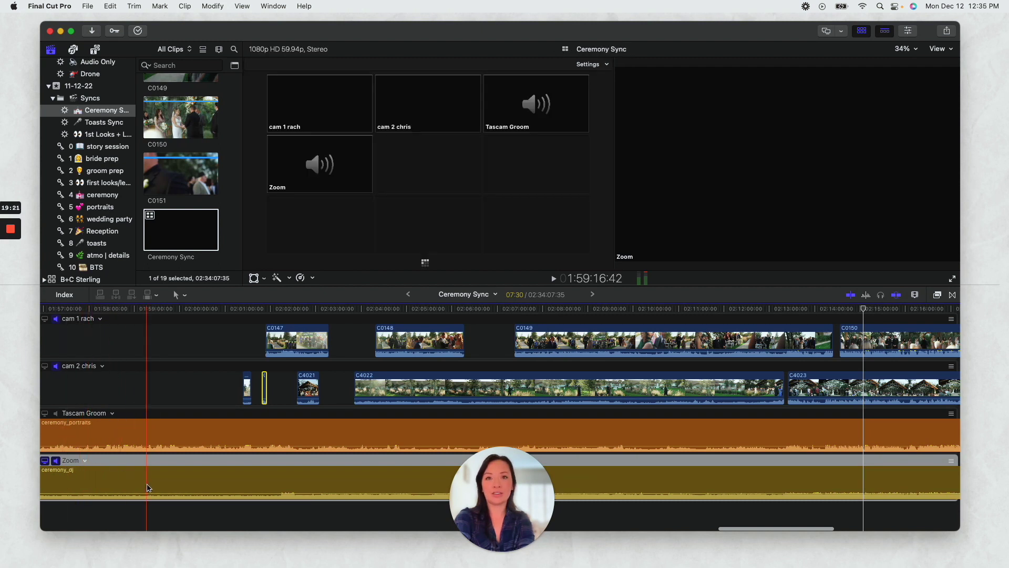
left_click(94, 423)
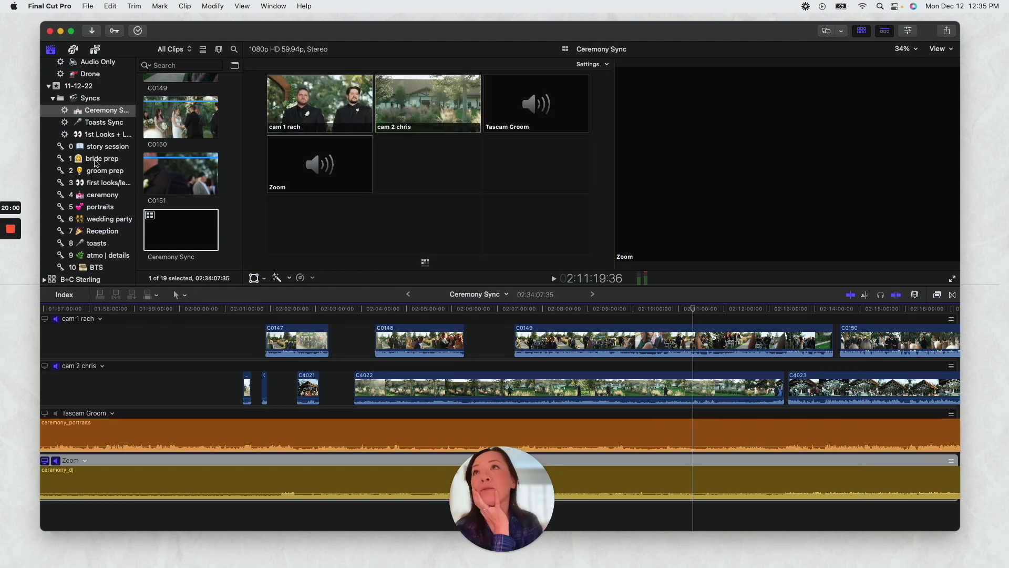
scroll(100, 121, "up", 5)
Step: Open the Highlight Film 4K project, park the playhead near 00:45, and reveal Ceremony Sync in the browser
left_click(93, 112)
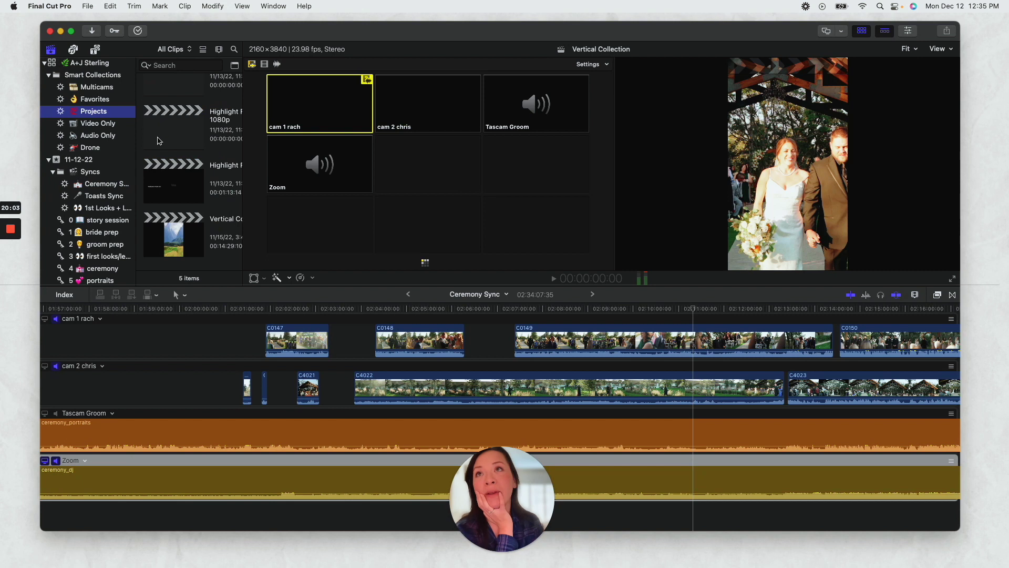
double_click(164, 181)
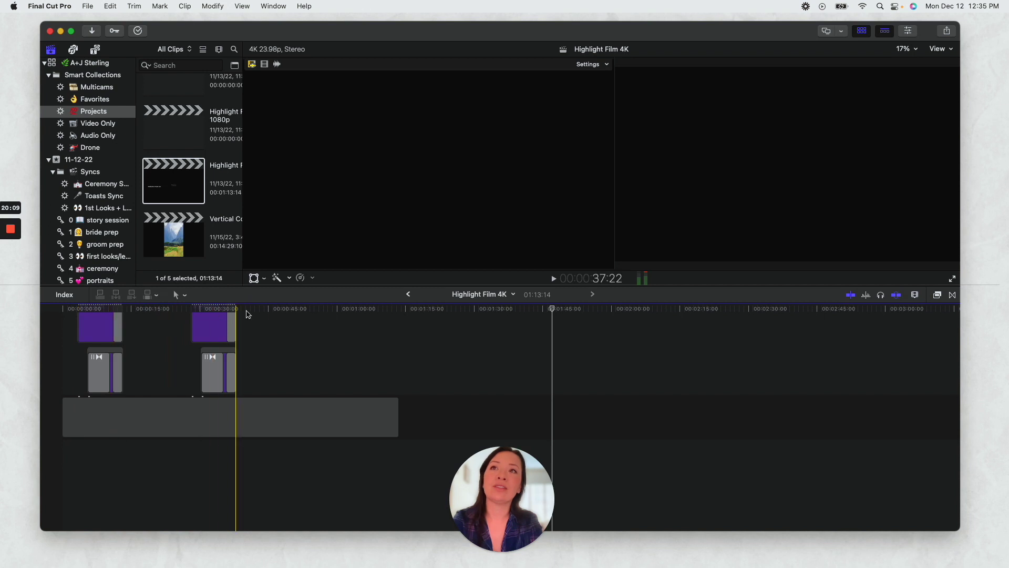
left_click(270, 336)
key("shift+f")
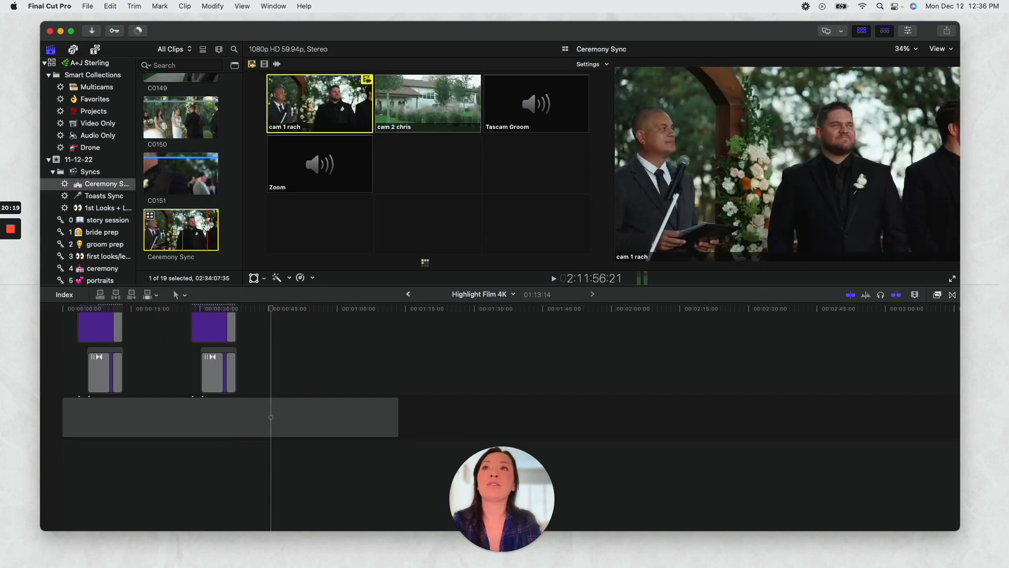
Step: Set an In point at the ceremony's opening on Ceremony Sync and preview the clip from there
key("i")
key("space")
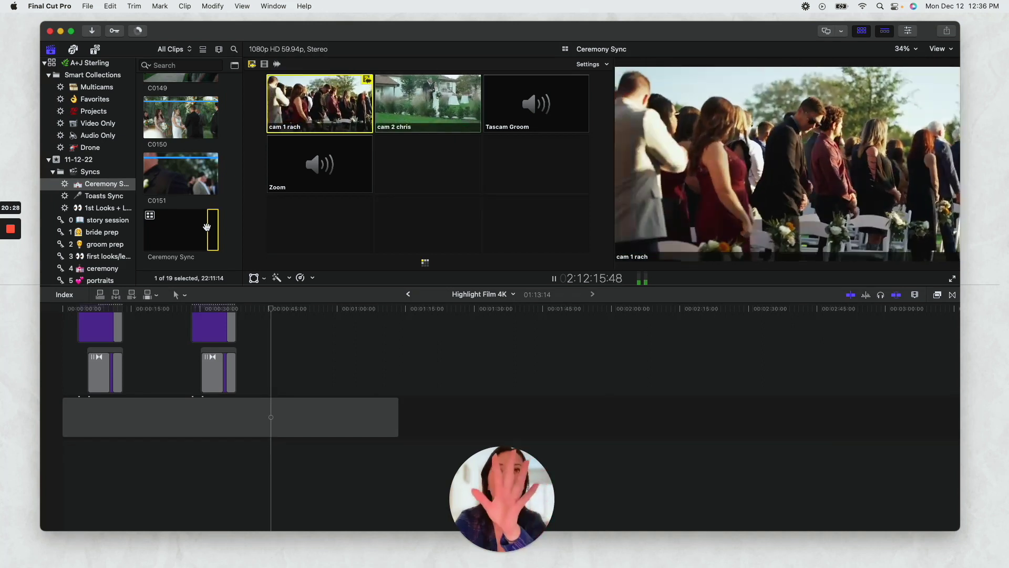
key("space")
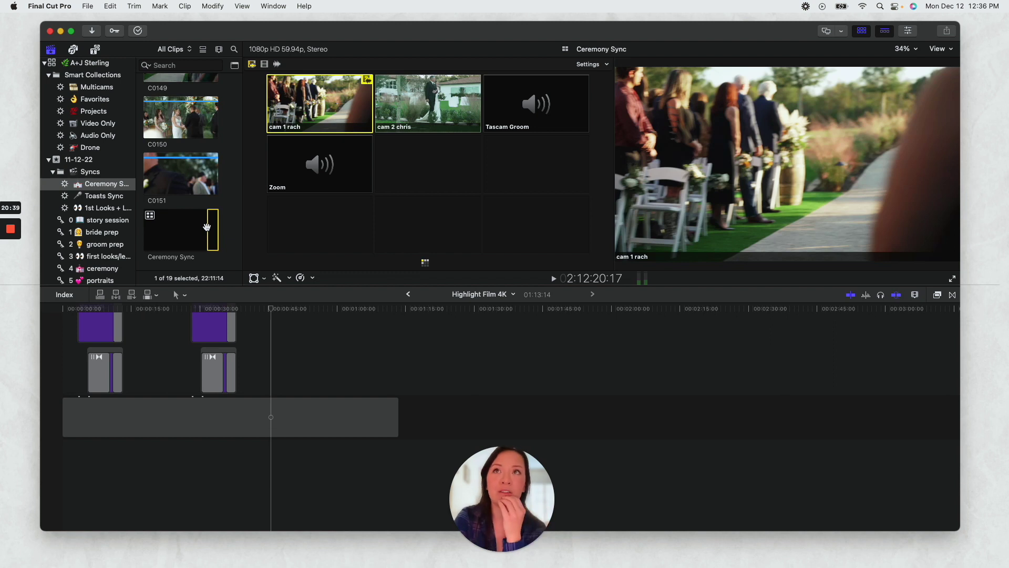
Step: Place Ceremony Sync into the empty slot in the Highlight Film 4K project
left_click_drag(207, 226, 308, 379)
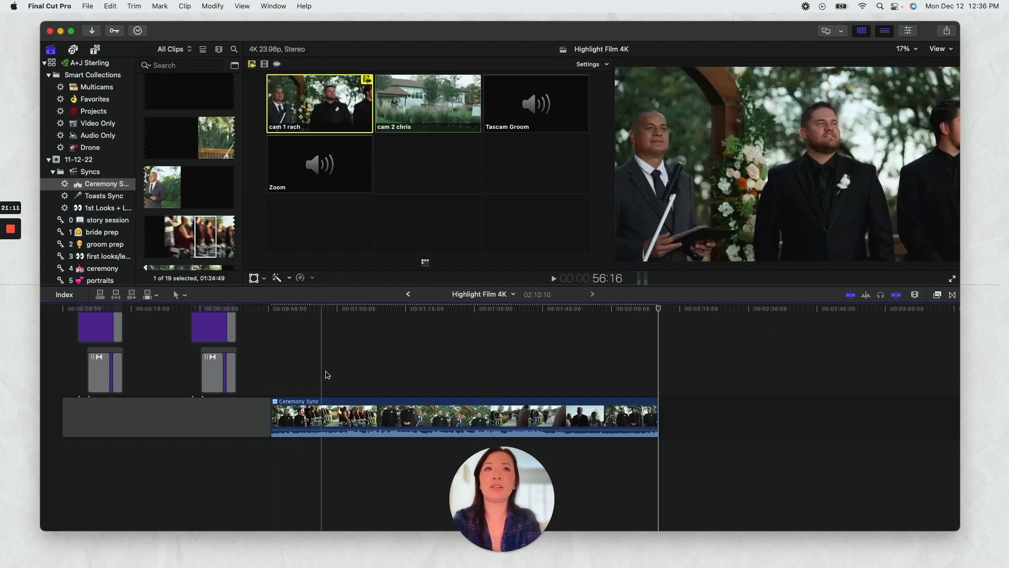
left_click(367, 416)
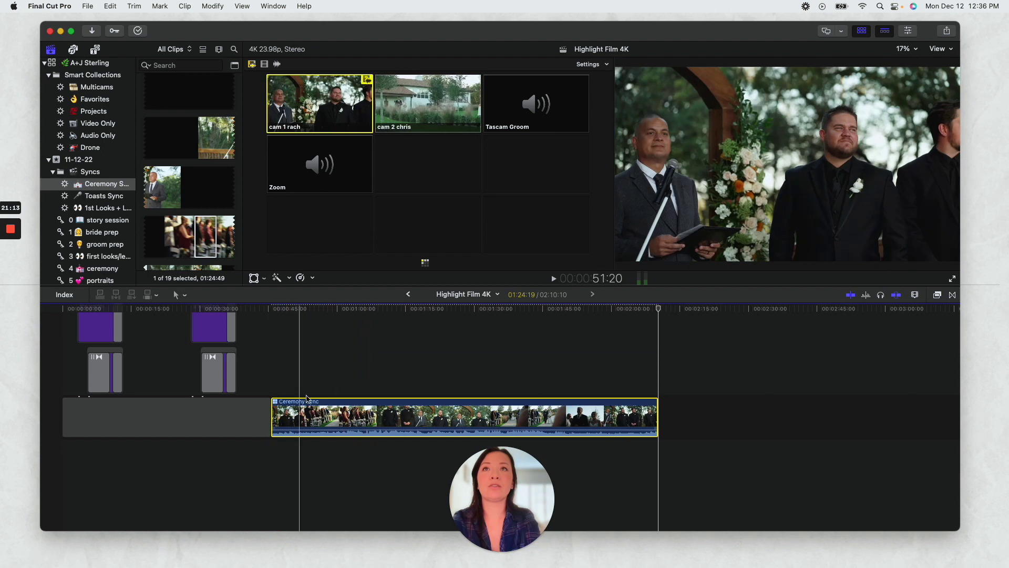
left_click(301, 405)
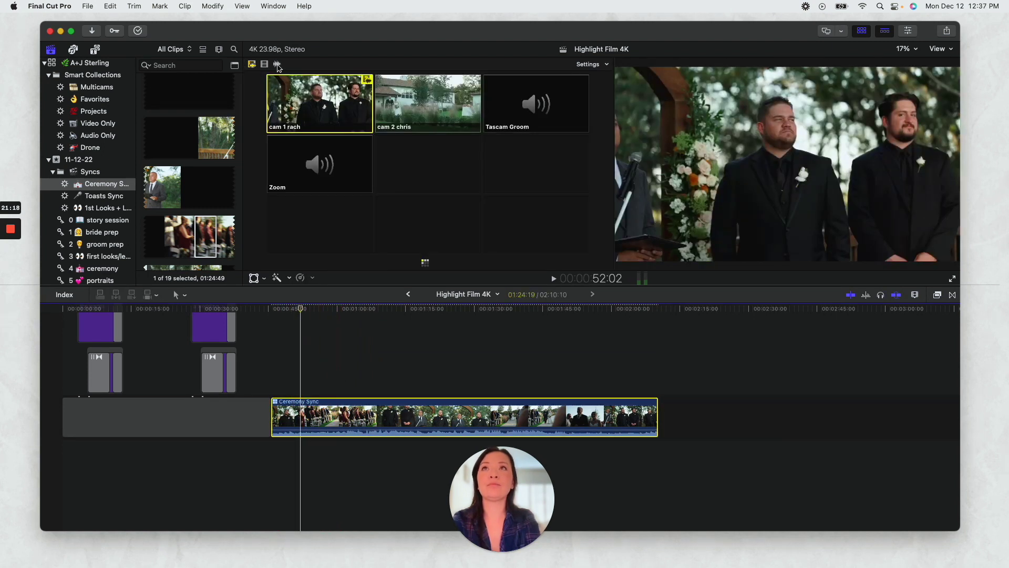
Step: Set the Ceremony Sync clip's active audio angle to Zoom
left_click(311, 140)
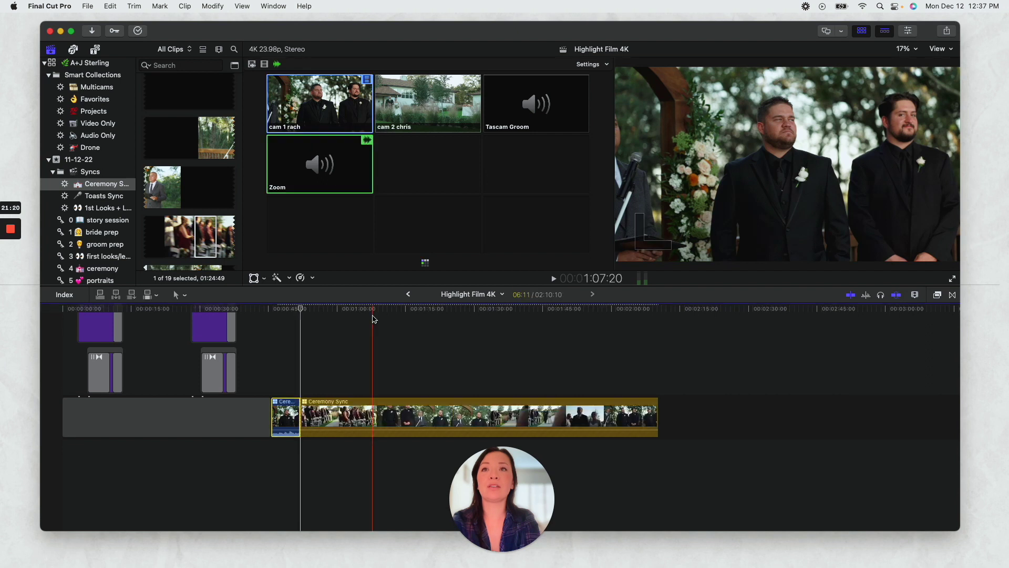
right_click(293, 413)
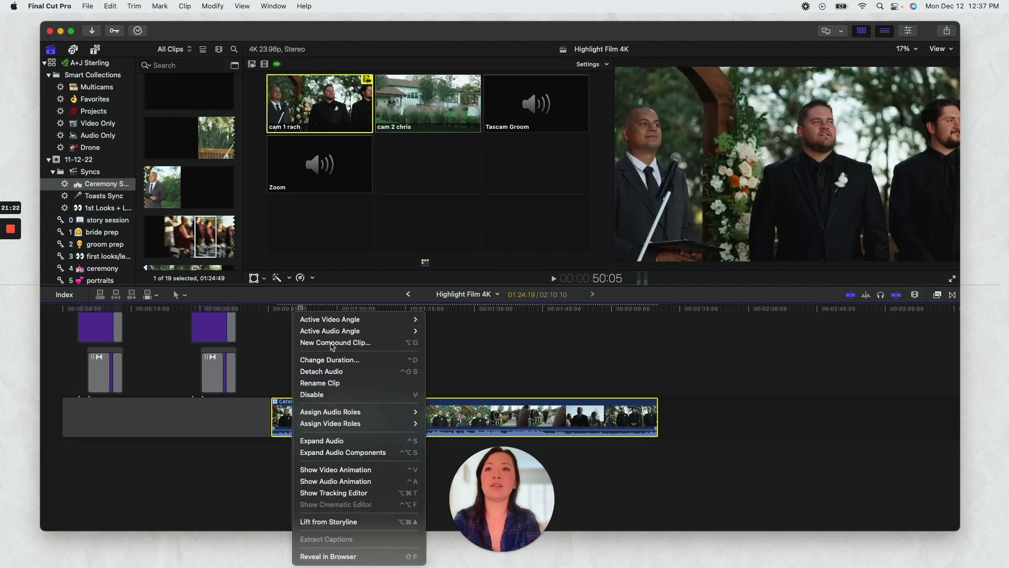
mouse_move(330, 321)
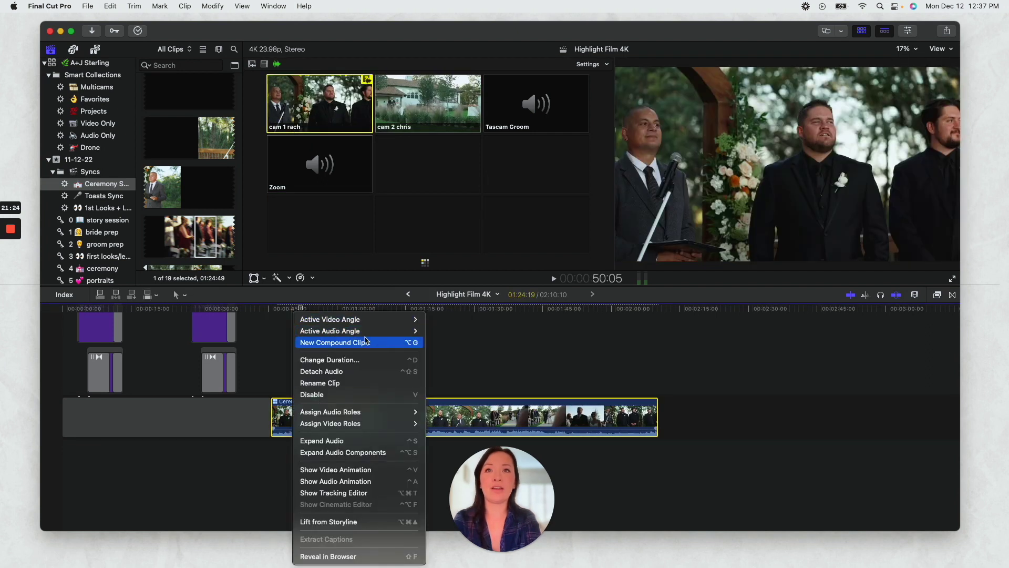
mouse_move(359, 332)
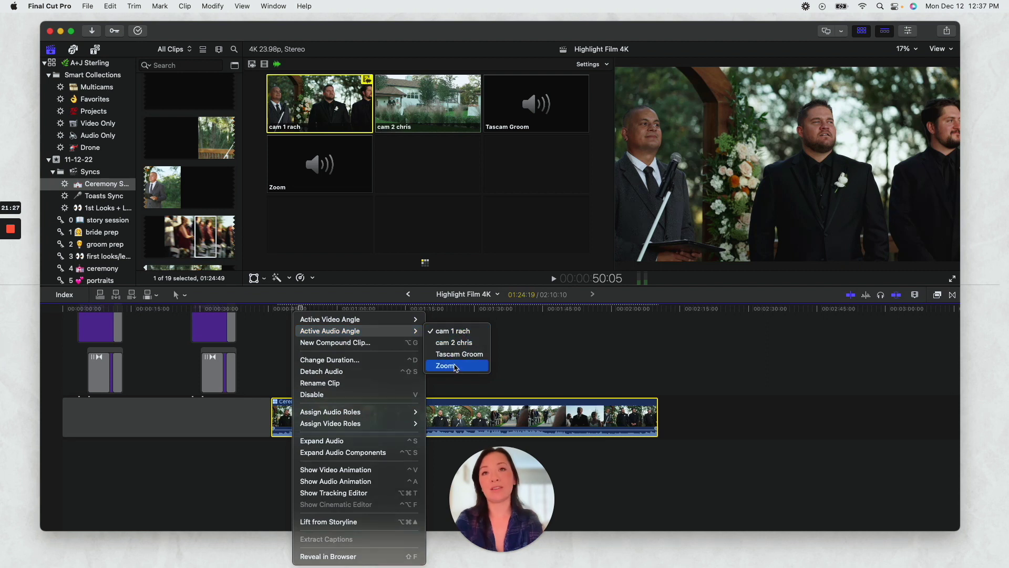
left_click(455, 366)
Step: Play the clip from its start and cut to cam 2 chris at about 47 seconds
left_click(275, 350)
key("space")
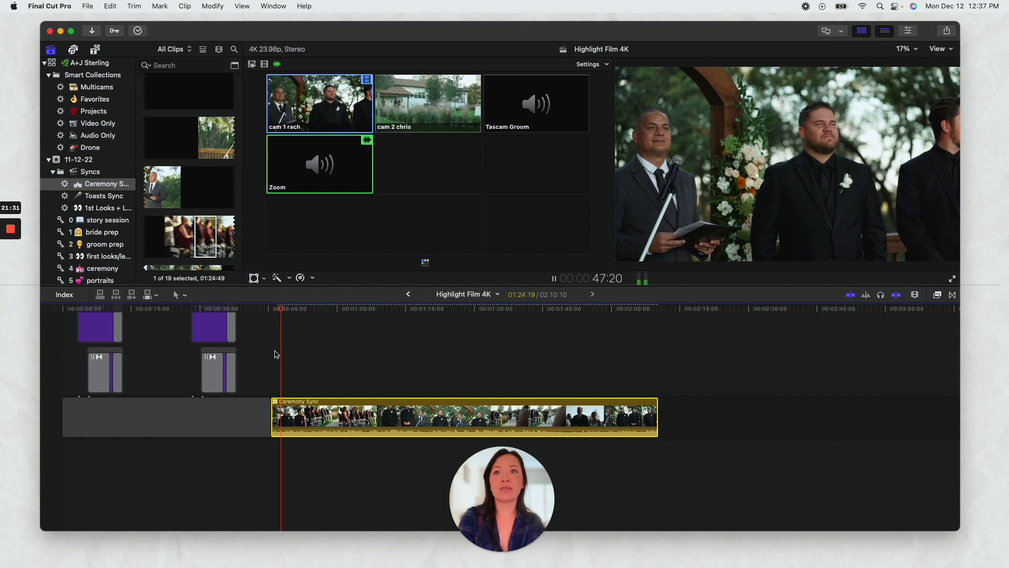
left_click(314, 310)
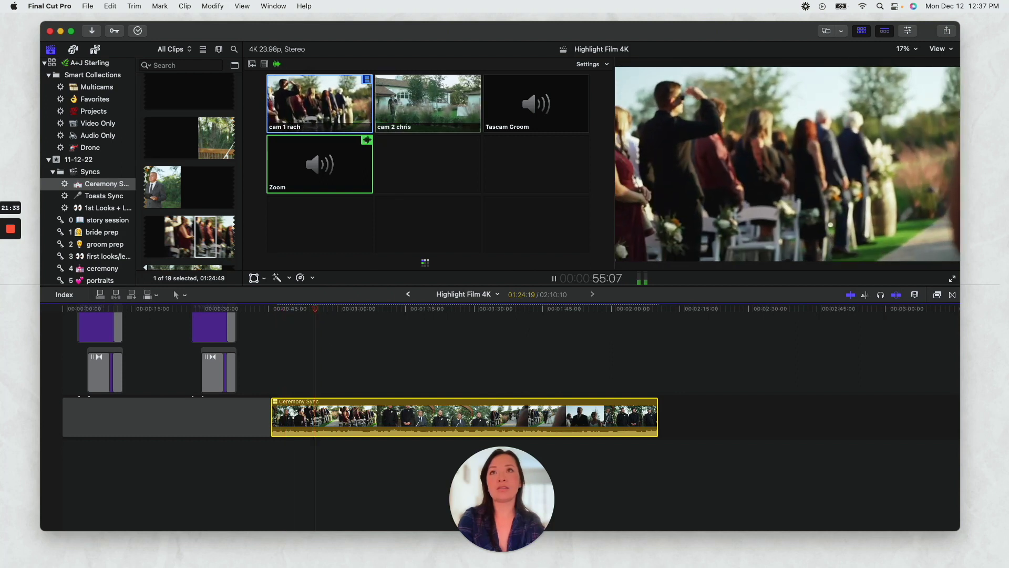
left_click(280, 311)
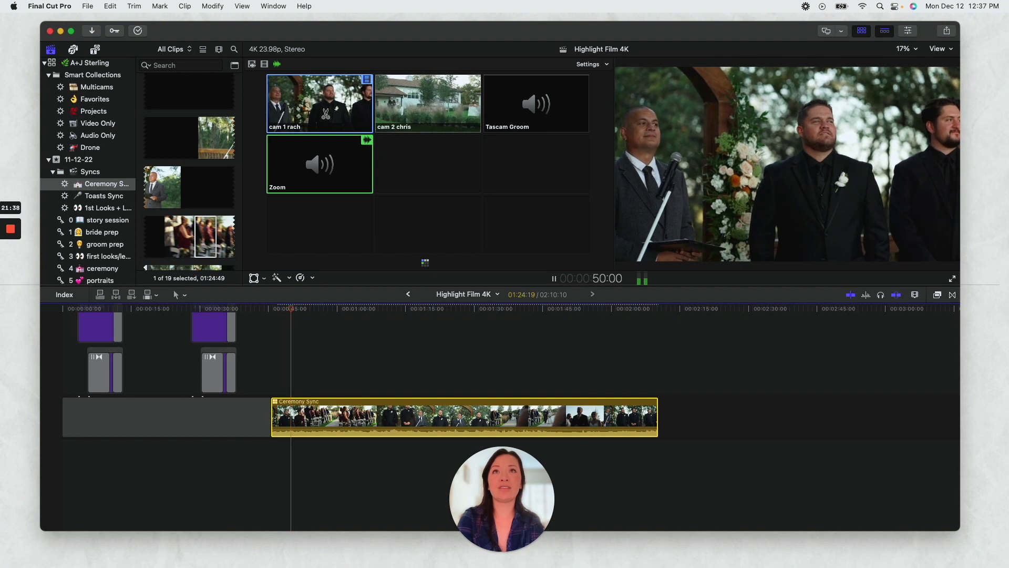
left_click(423, 110)
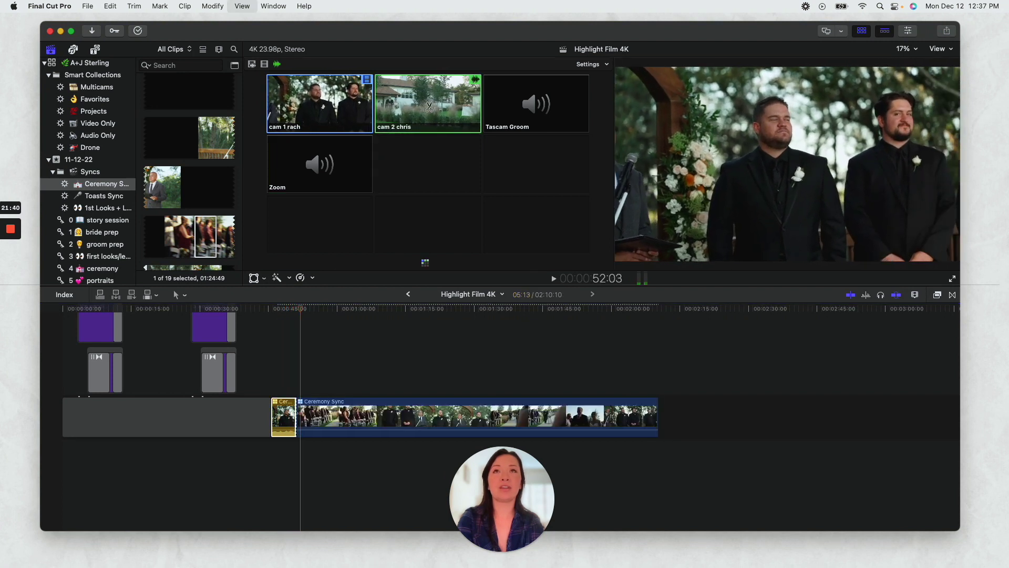
Step: Undo the cut to cam 2 chris and play Ceremony Sync from its start
key("super+z")
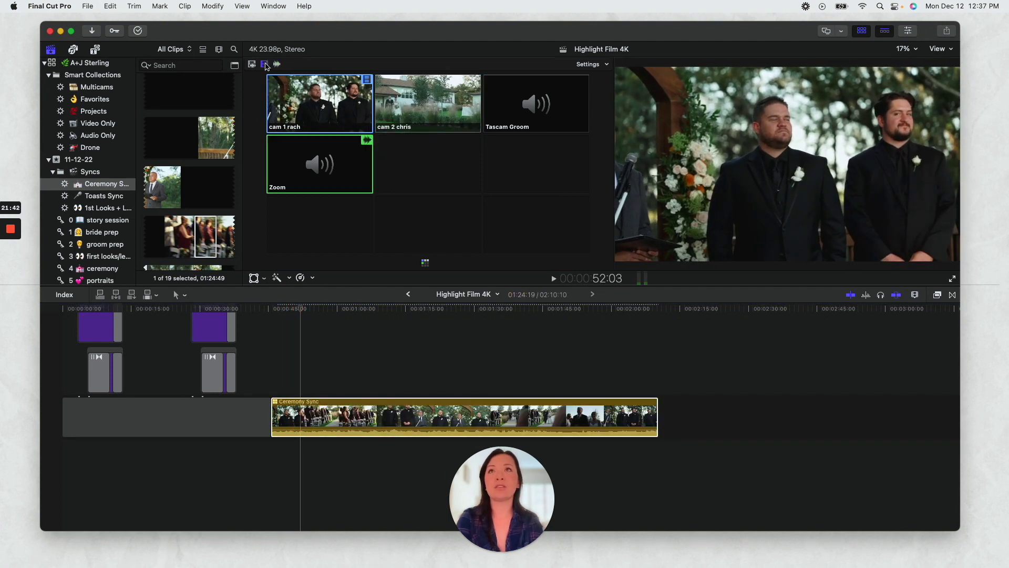
key("Up")
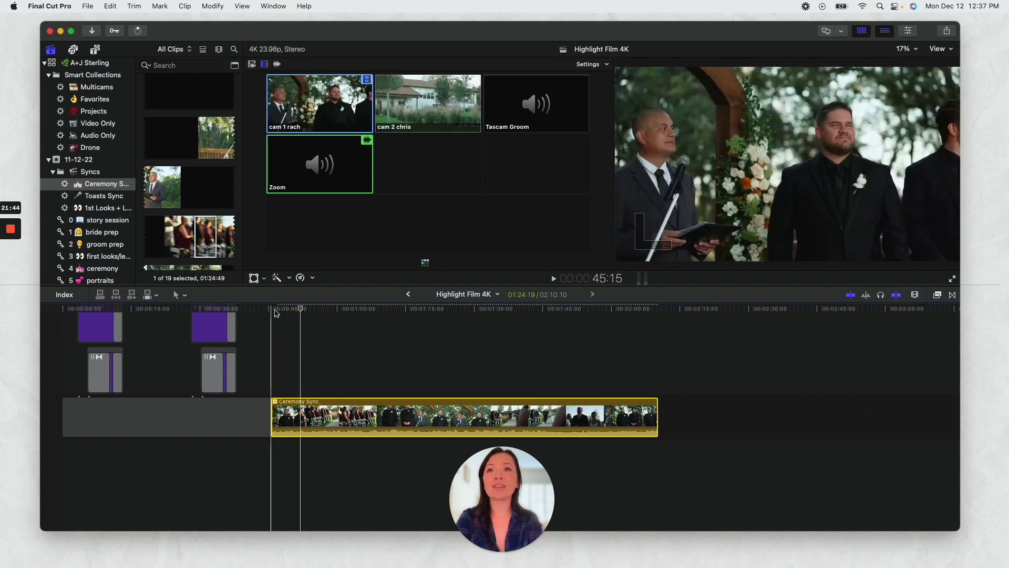
key("space")
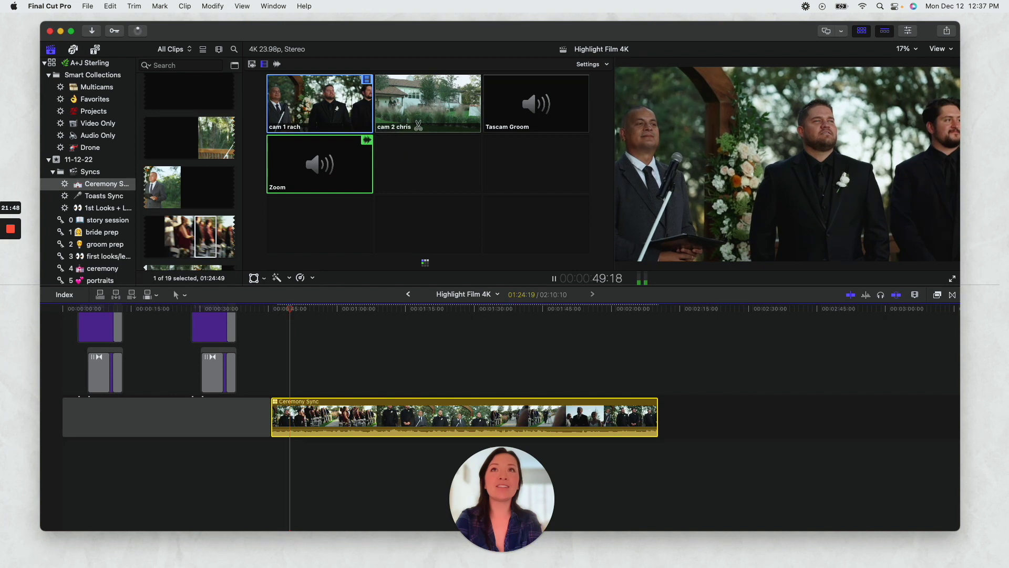
Step: Cut live to cam 2 chris, back to cam 1 rach, then cam 2 chris again
left_click(421, 113)
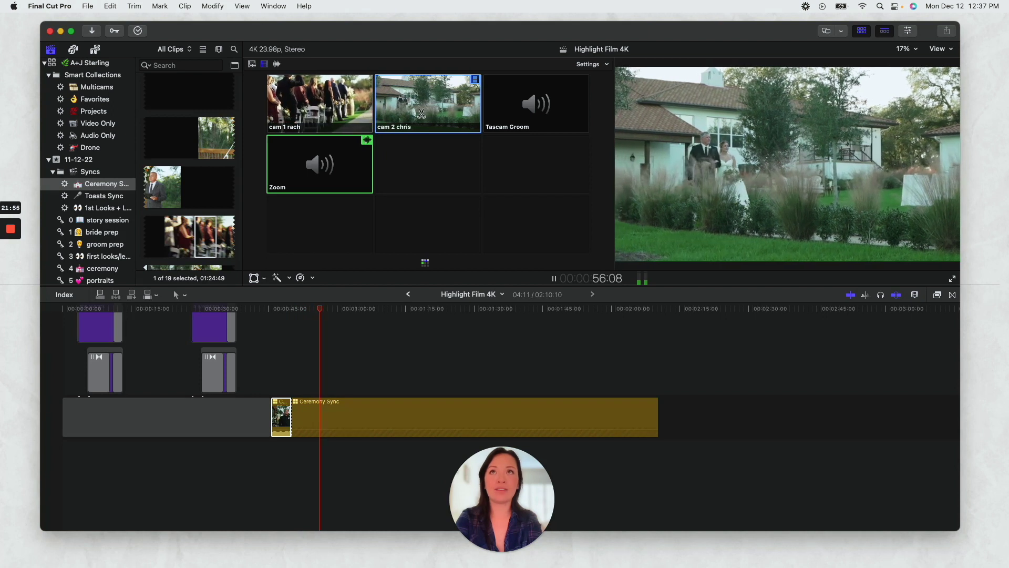
left_click(352, 105)
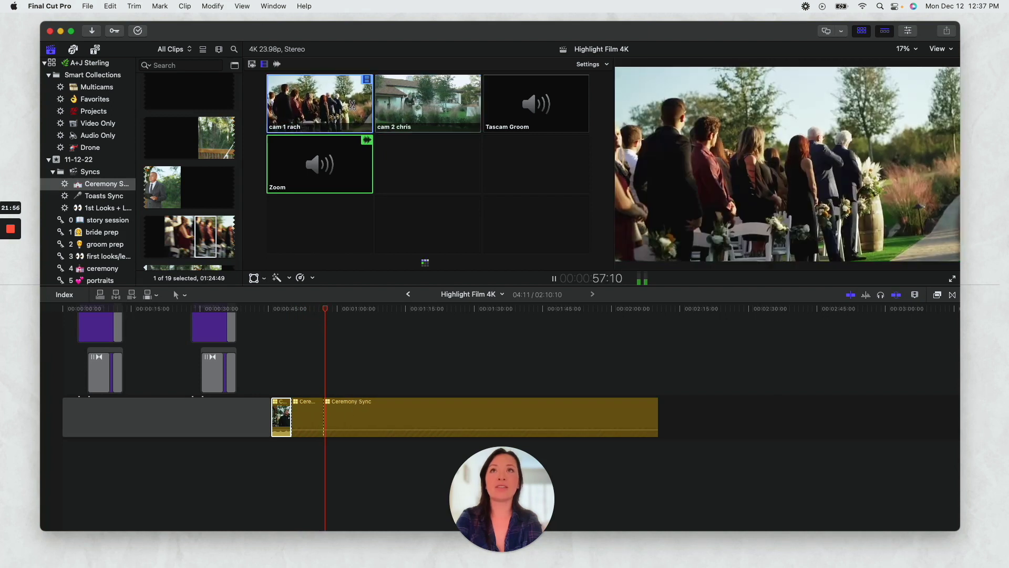
left_click(451, 110)
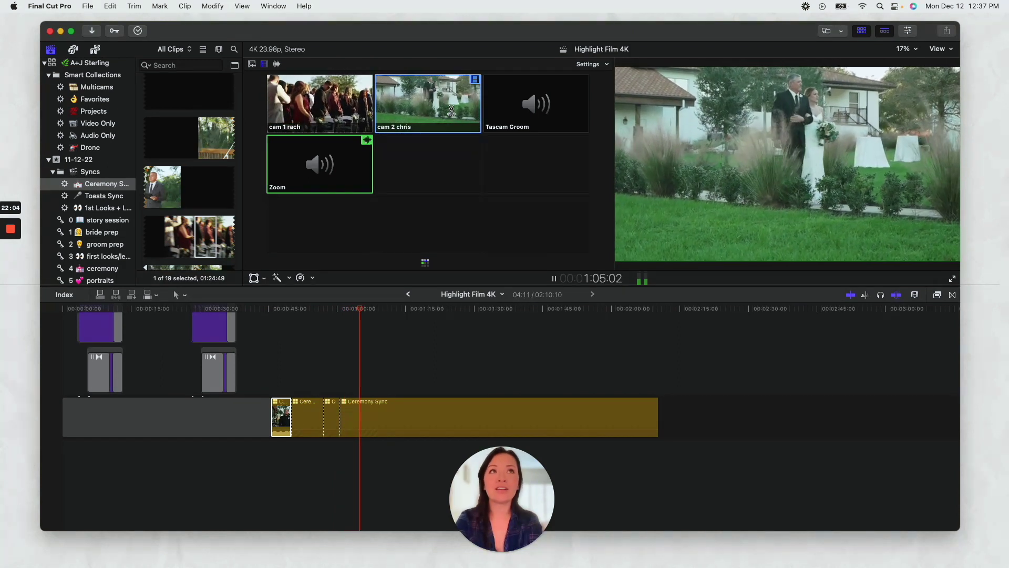
key("space")
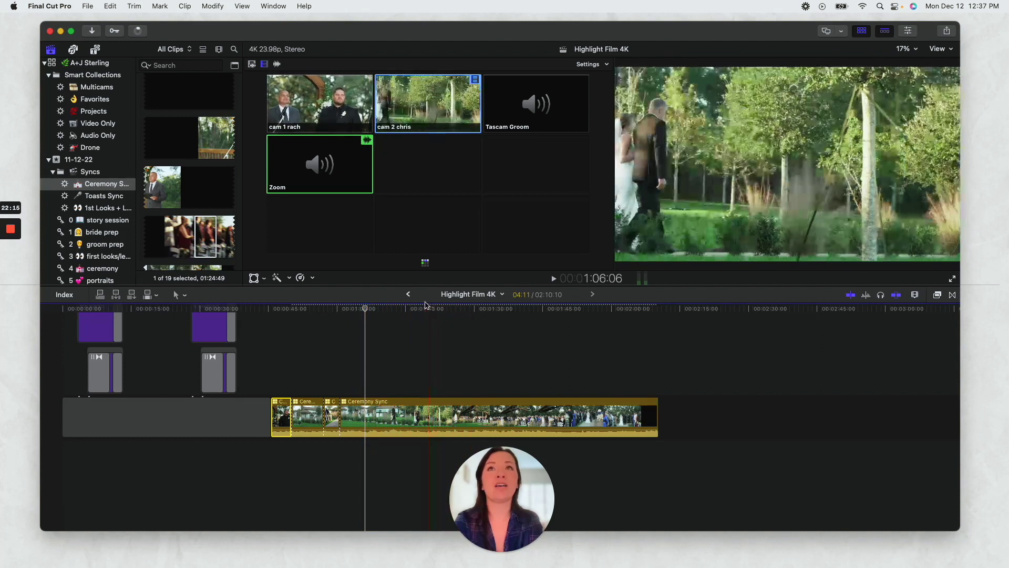
Step: Trim off the start of Ceremony Sync before the playhead and cut to cam 1 rach
left_click(426, 310)
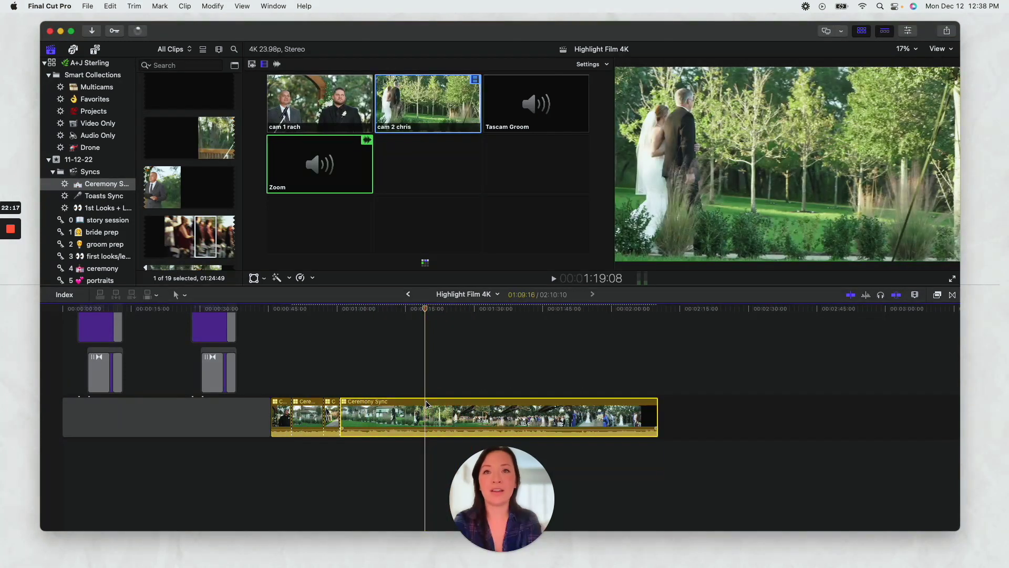
key("alt+bracketleft")
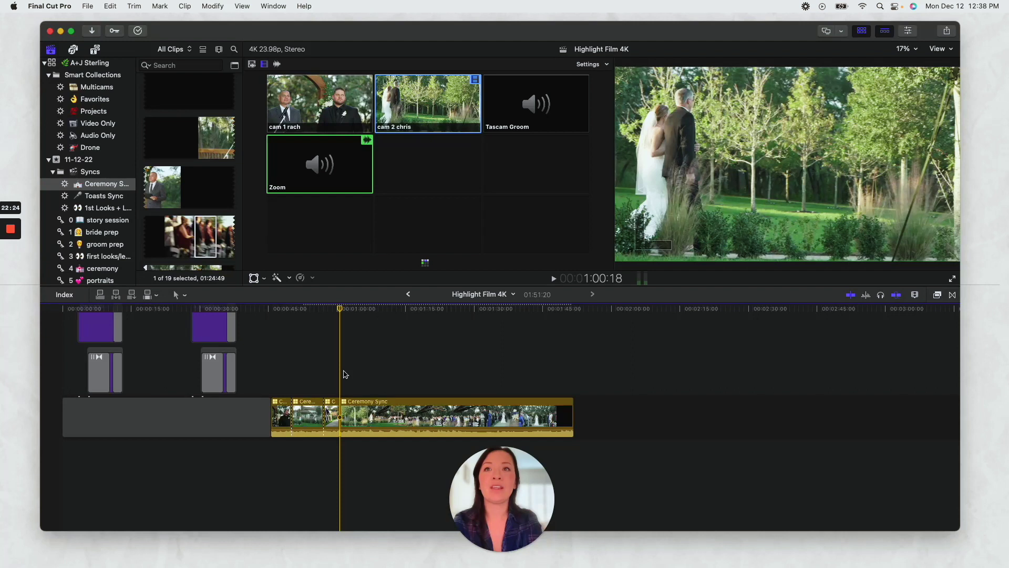
key("space")
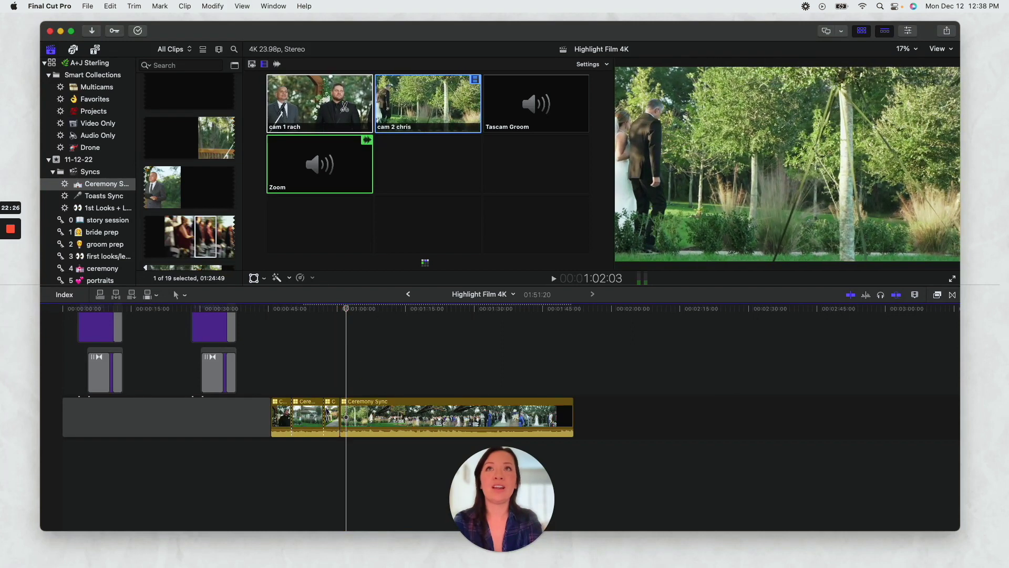
left_click(333, 105)
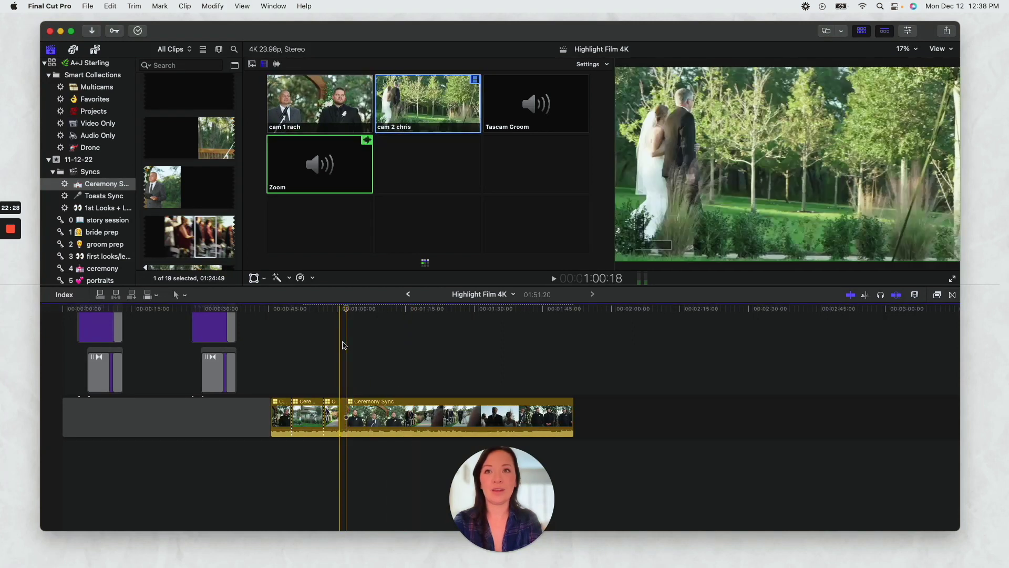
Step: Split the ceremony clip during playback and switch to cam 2 chris at 1:12:05
key("space")
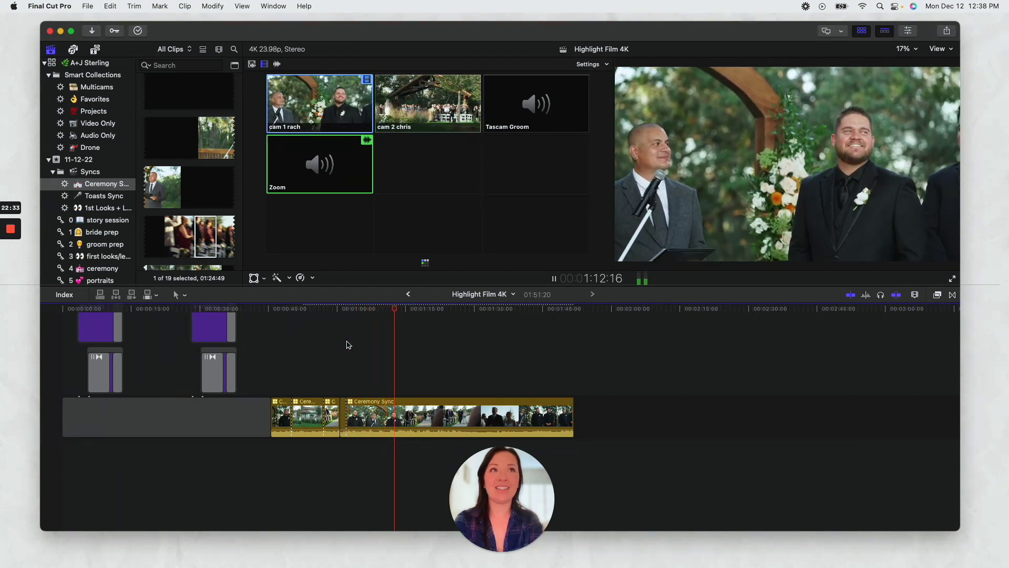
key("super+b")
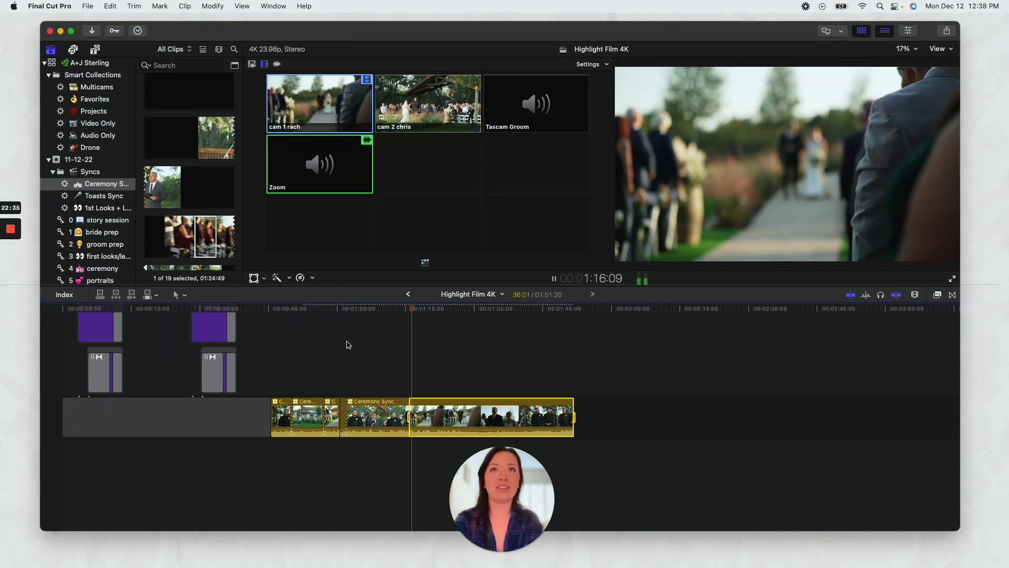
key("space")
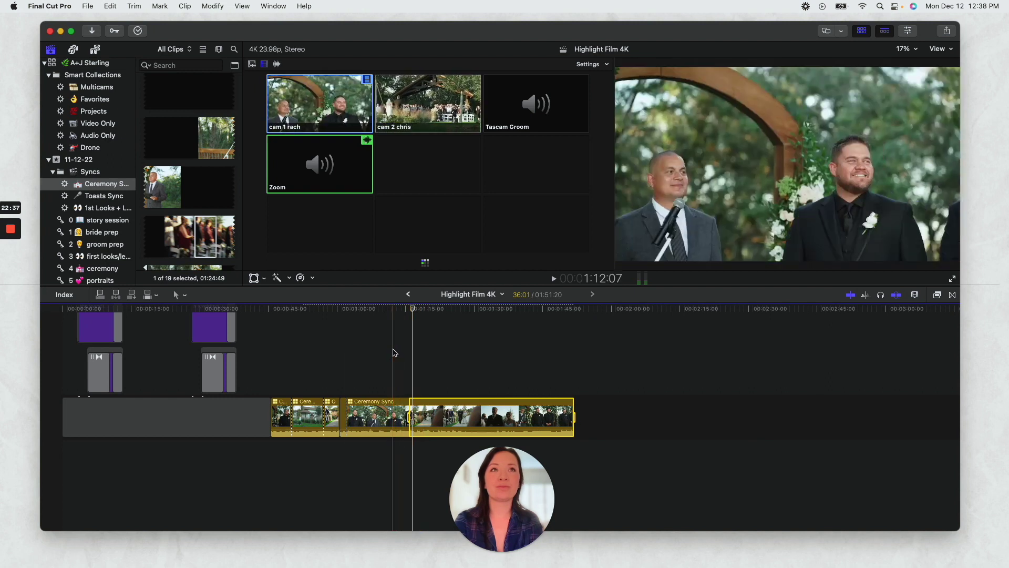
left_click(394, 310)
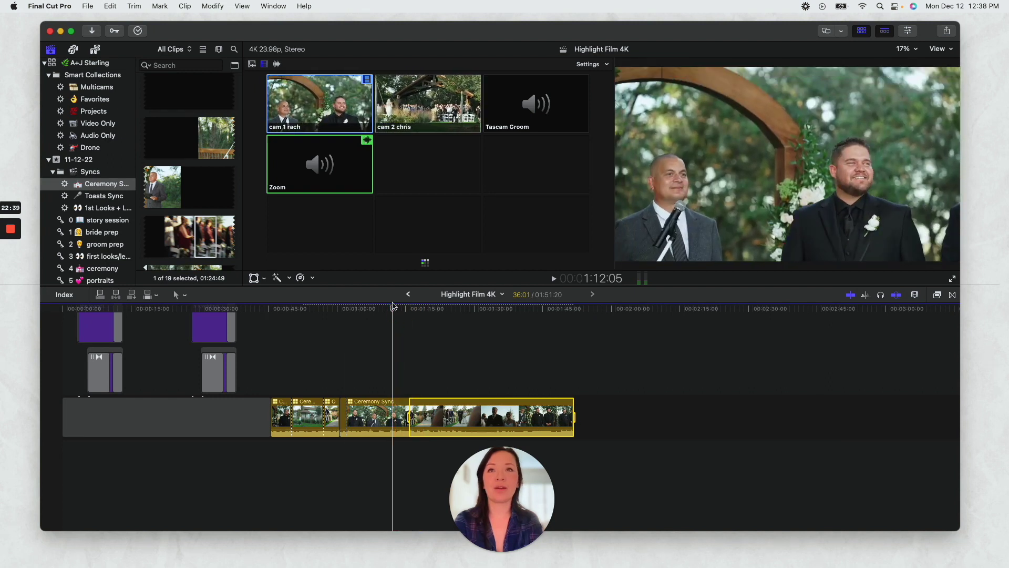
left_click(423, 118)
Step: Cut the processional back and forth: cam 1 rach, cam 2 chris, then cam 1 rach
key("space")
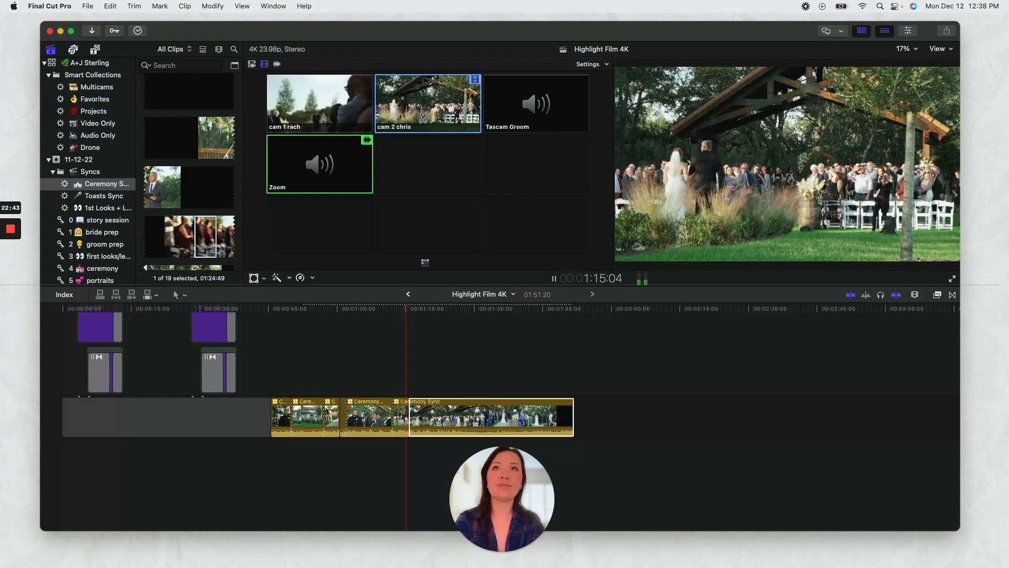
key("space")
key("space")
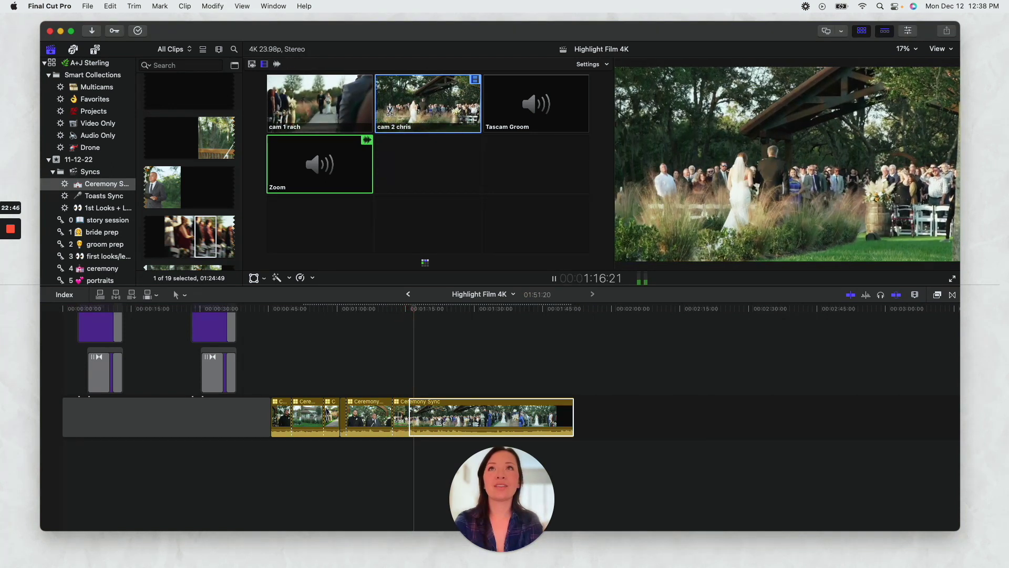
key("space")
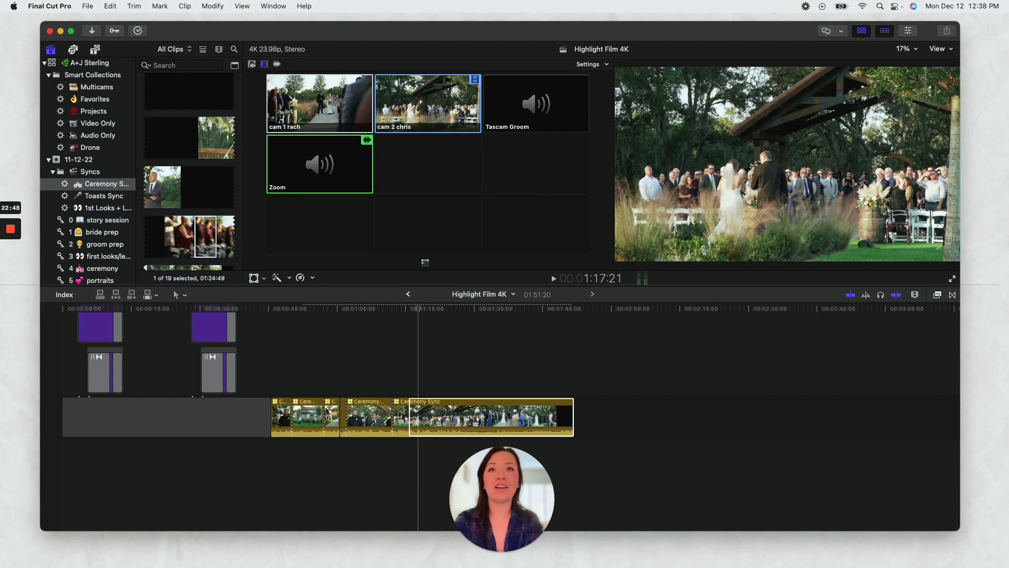
key("1")
key("space")
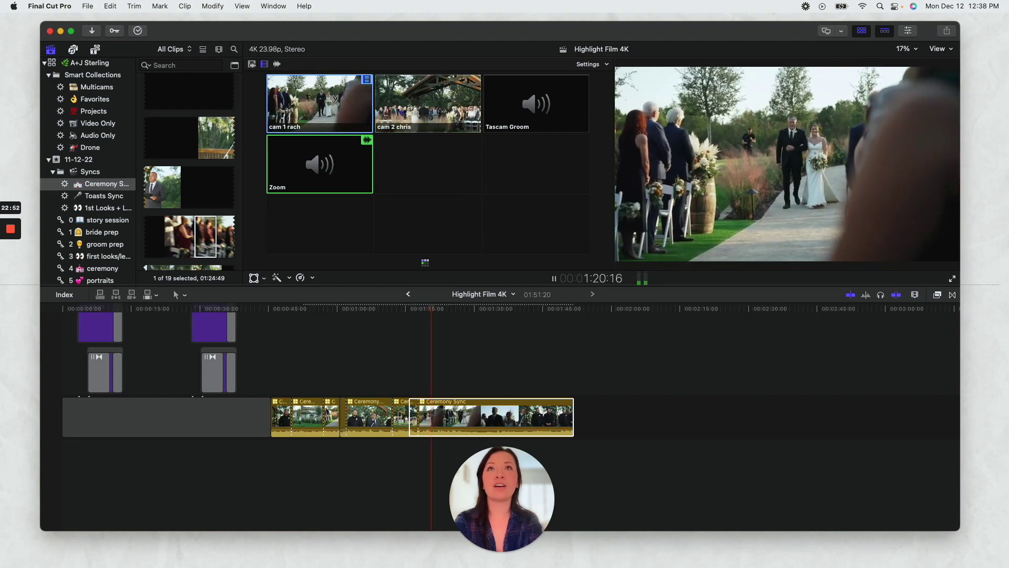
left_click(459, 108)
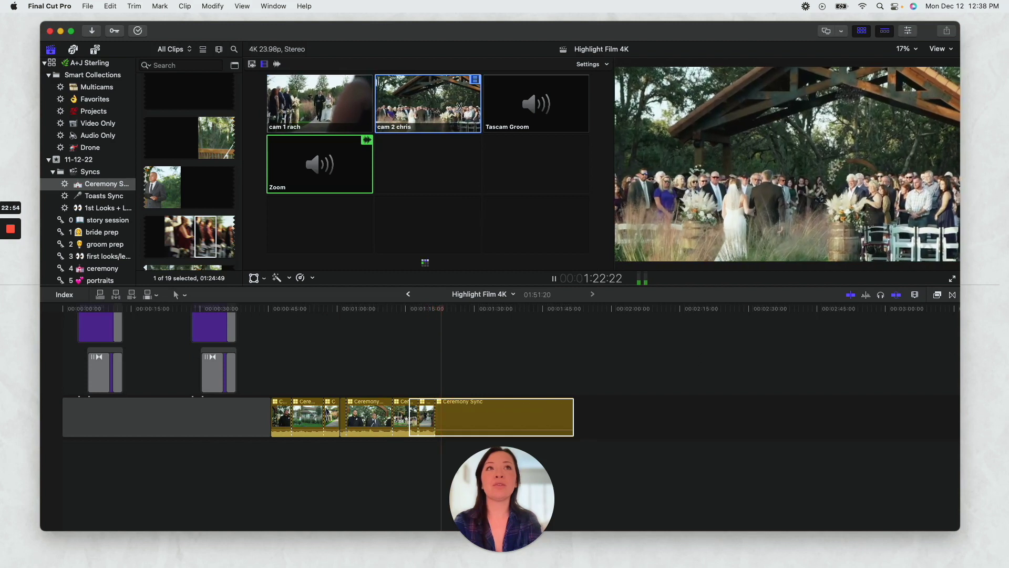
left_click(348, 103)
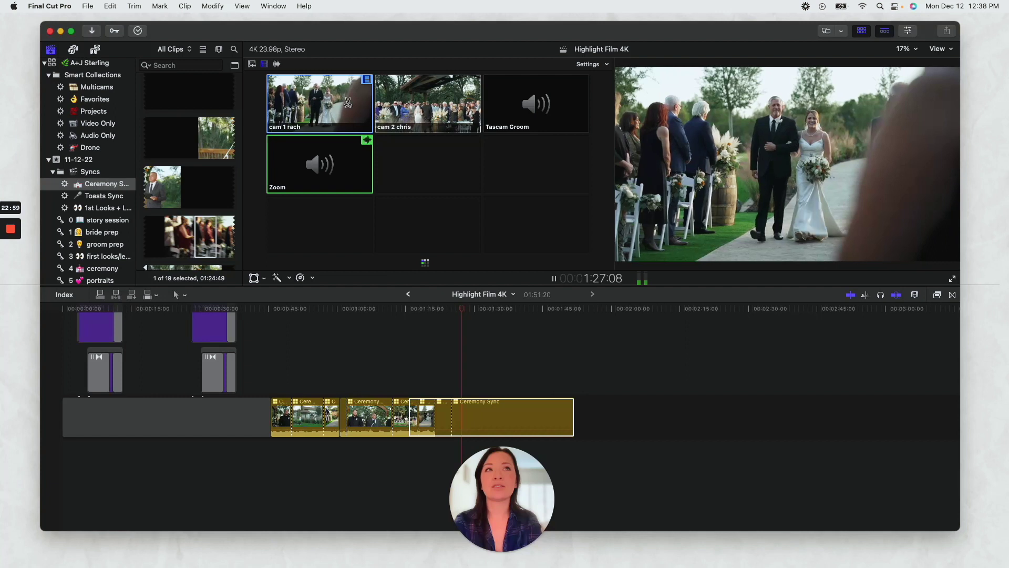
key("space")
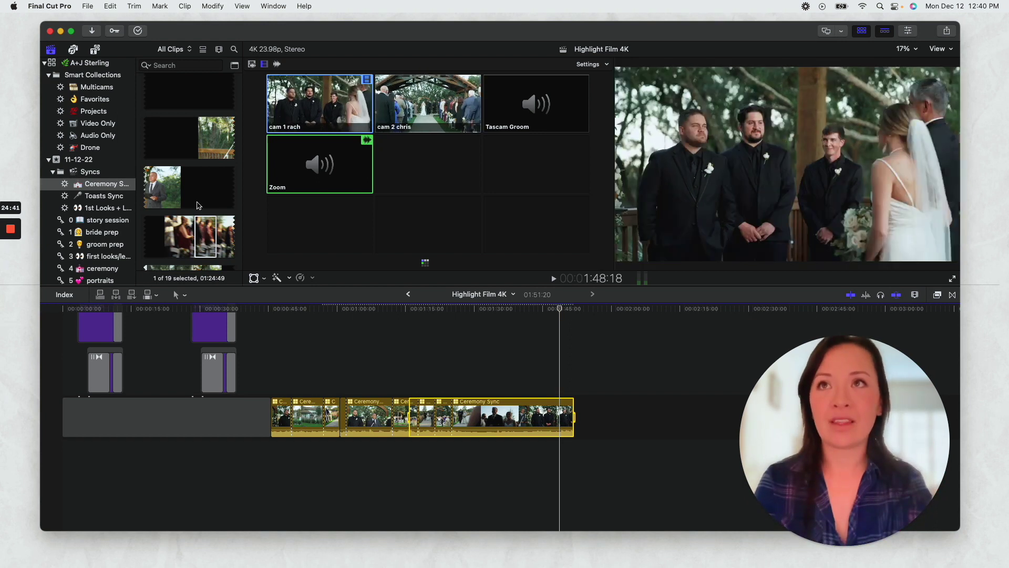
left_click(97, 188)
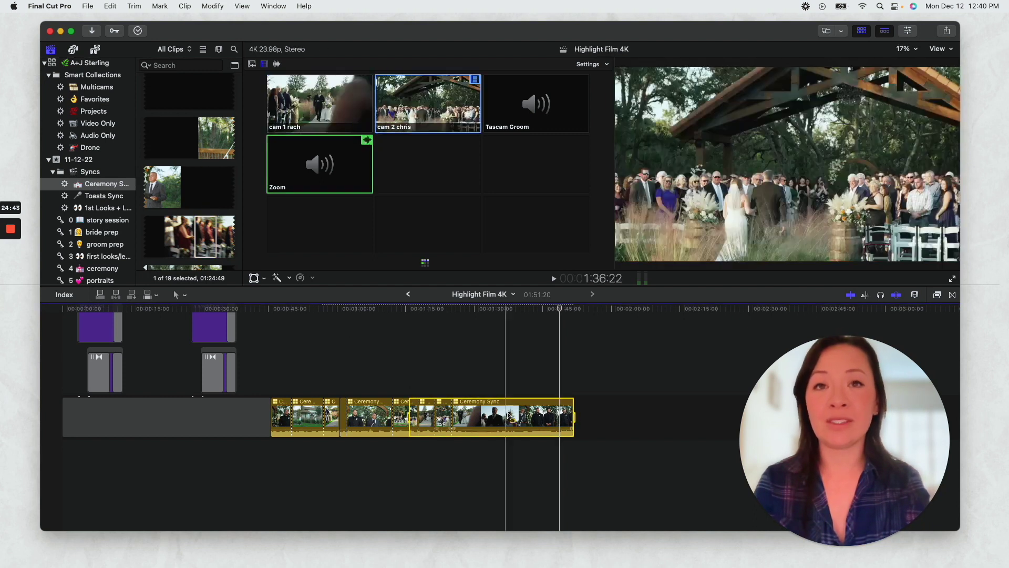
double_click(507, 413)
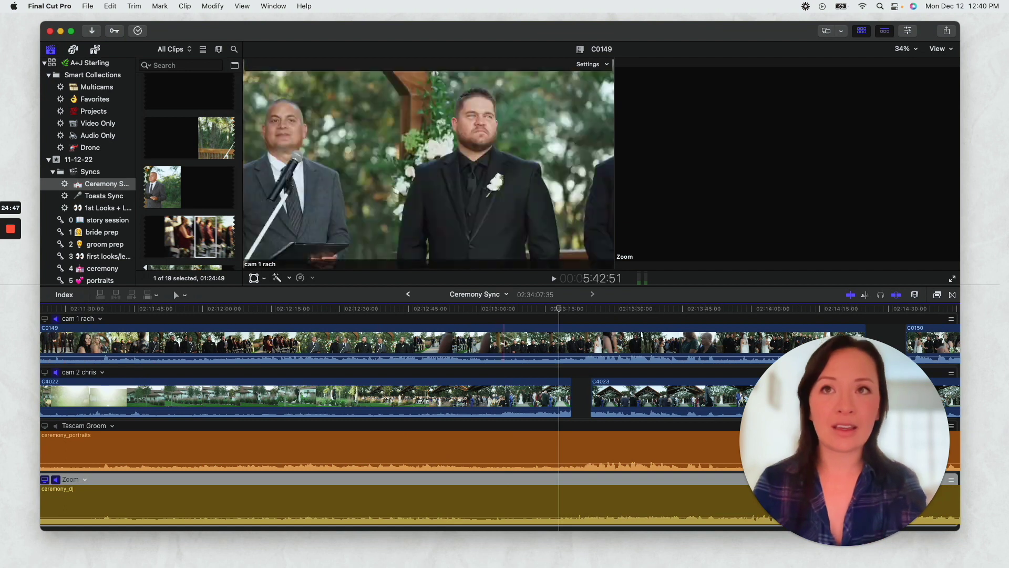
Step: Show the multicam angle viewer and set its layout to a 16-angle grid
scroll(401, 455, "left", 3)
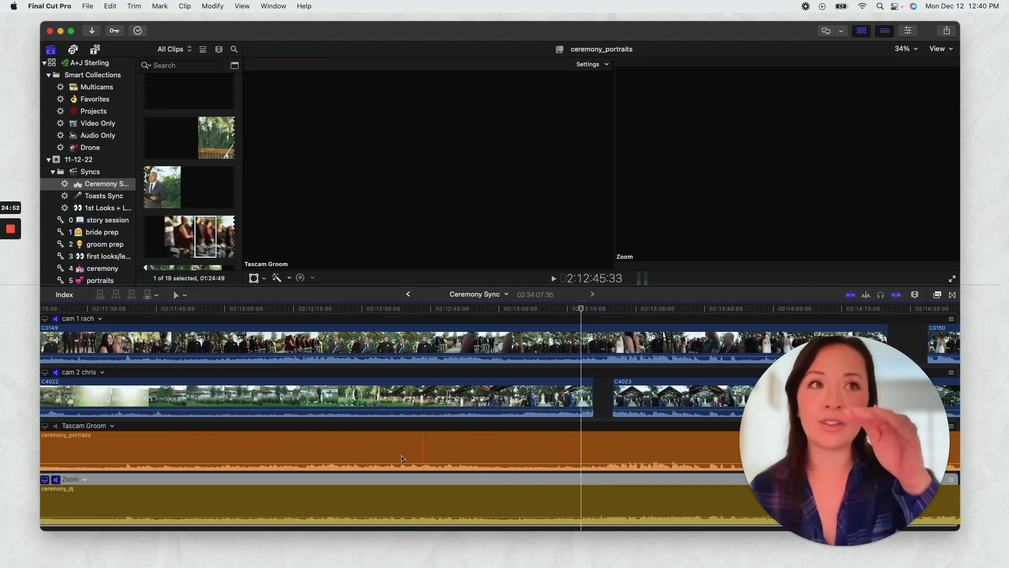
key("shift+super+7")
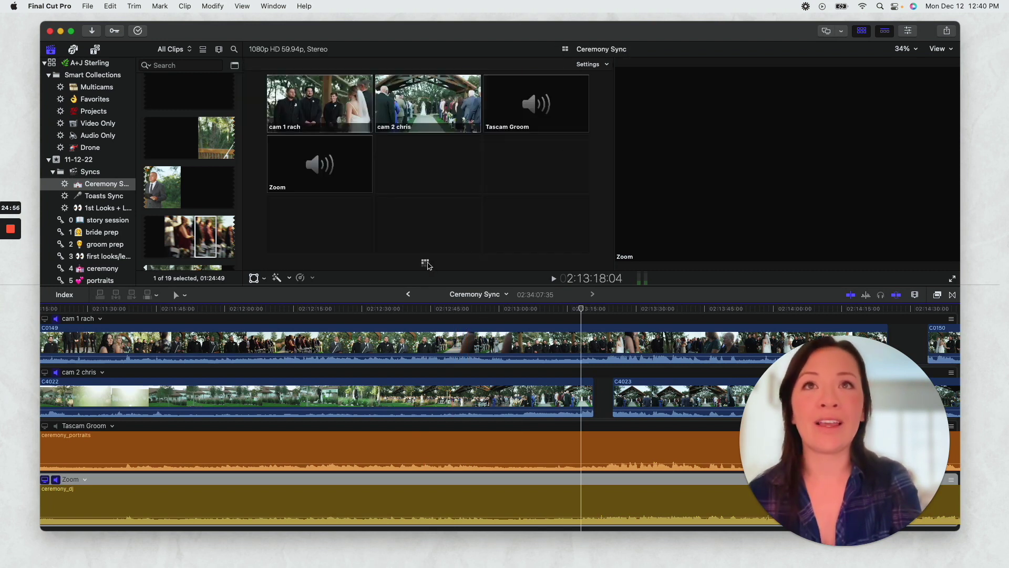
left_click(938, 48)
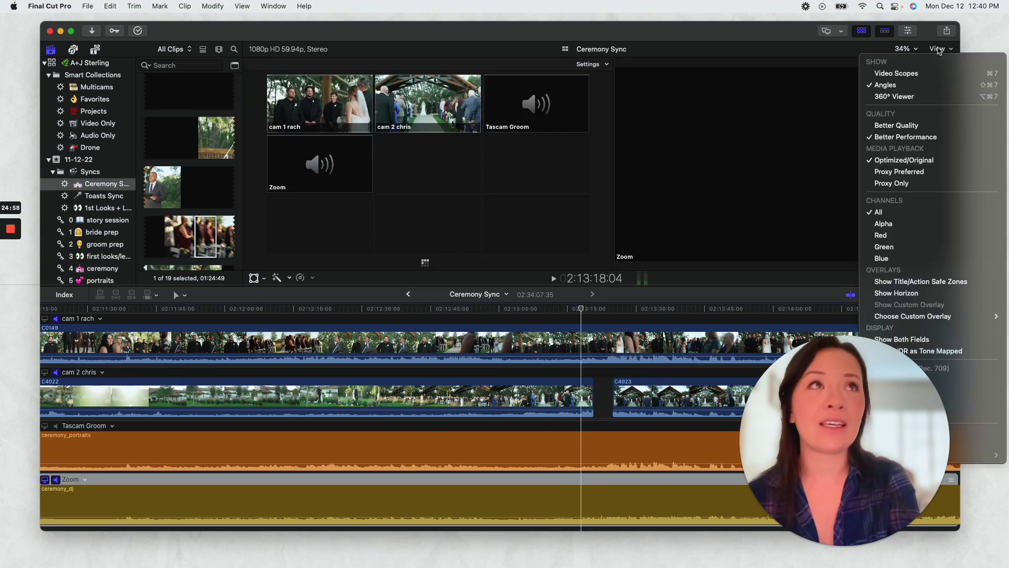
left_click(928, 84)
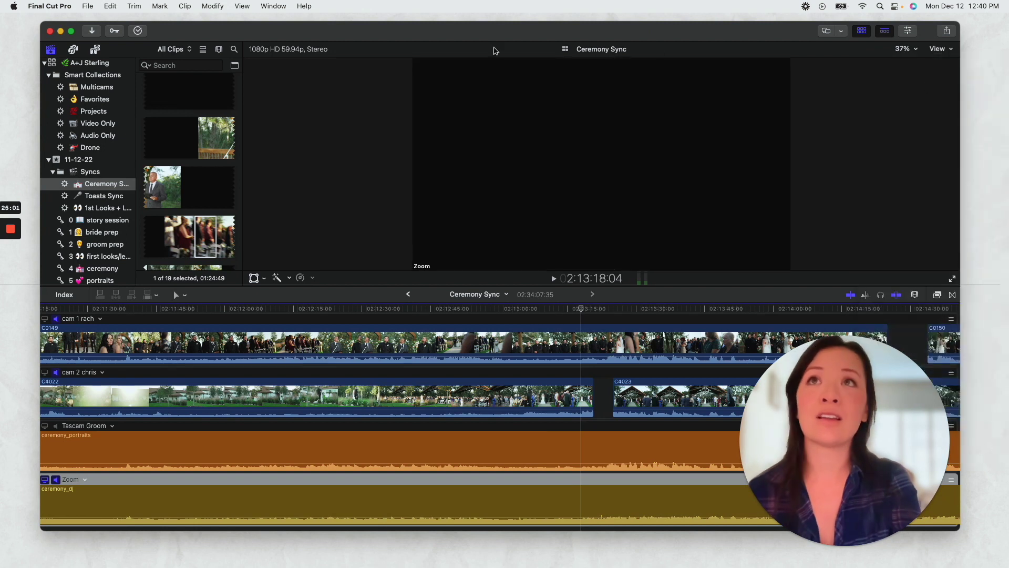
left_click(940, 49)
left_click(883, 84)
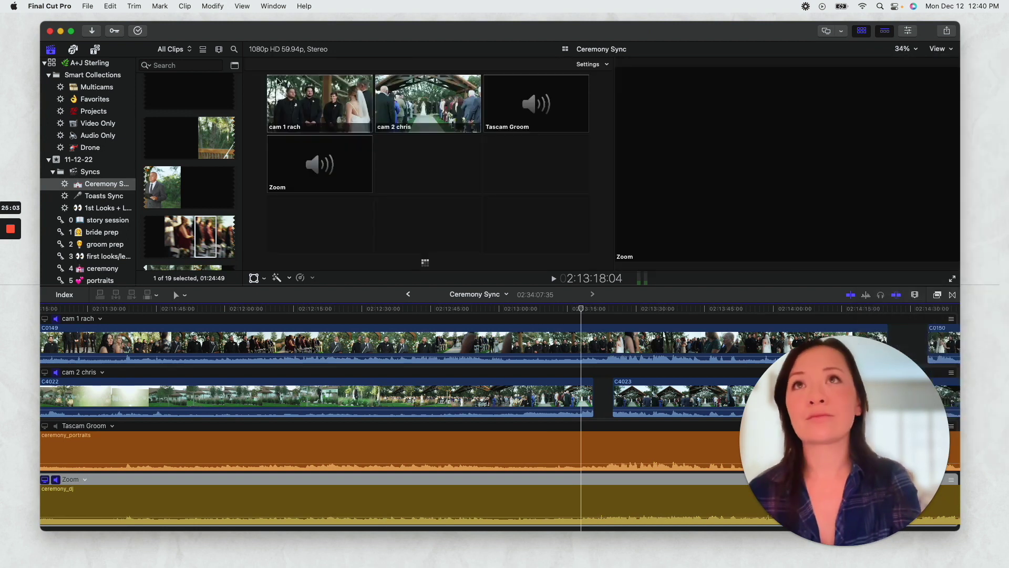
left_click(589, 64)
left_click(596, 119)
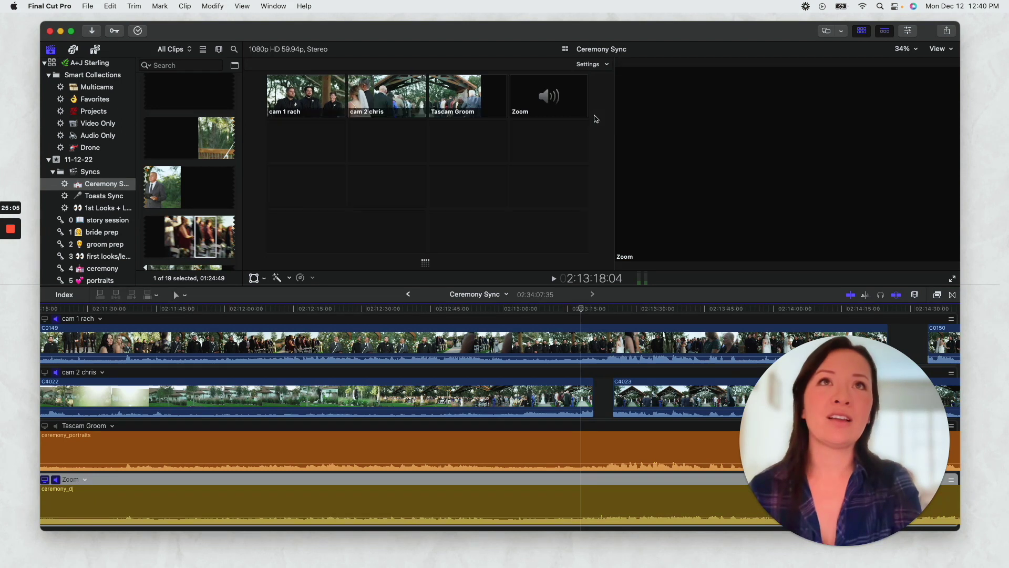